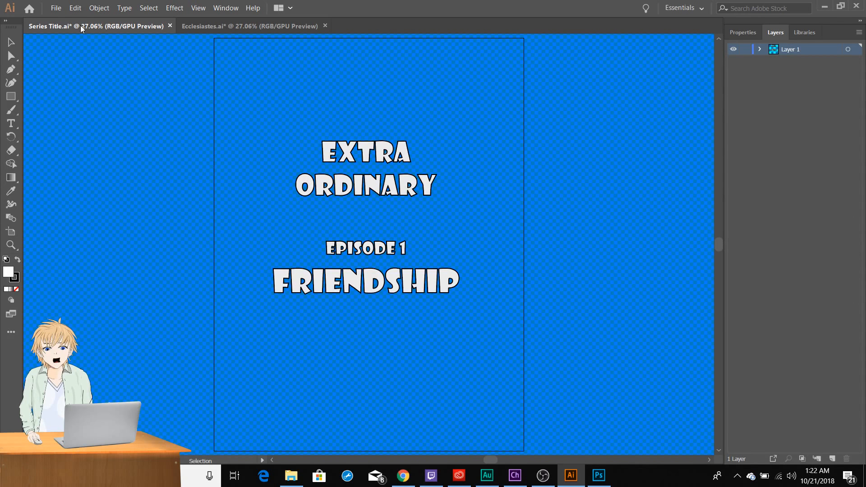
# Examine the transparency grid settings in the Series Title.ai document setup and view the Ecclesiastes.ai artwork
pyautogui.click(56, 8)
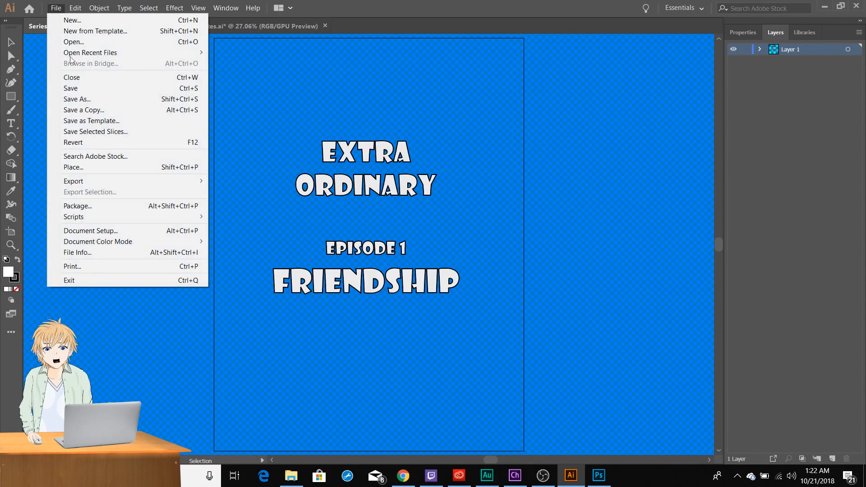
pyautogui.click(96, 230)
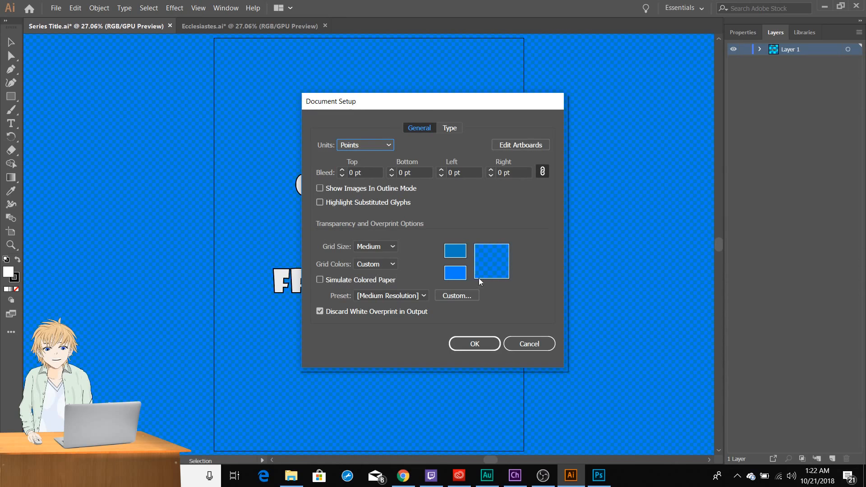
pyautogui.click(488, 344)
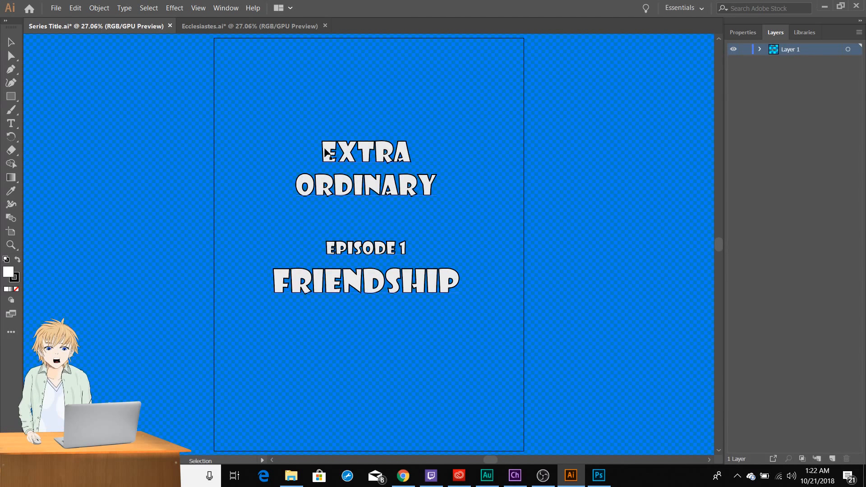
pyautogui.click(210, 26)
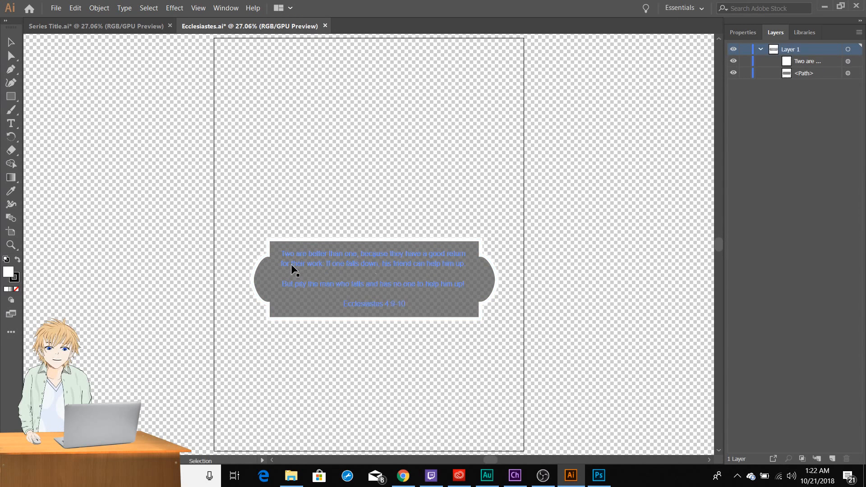
pyautogui.click(109, 27)
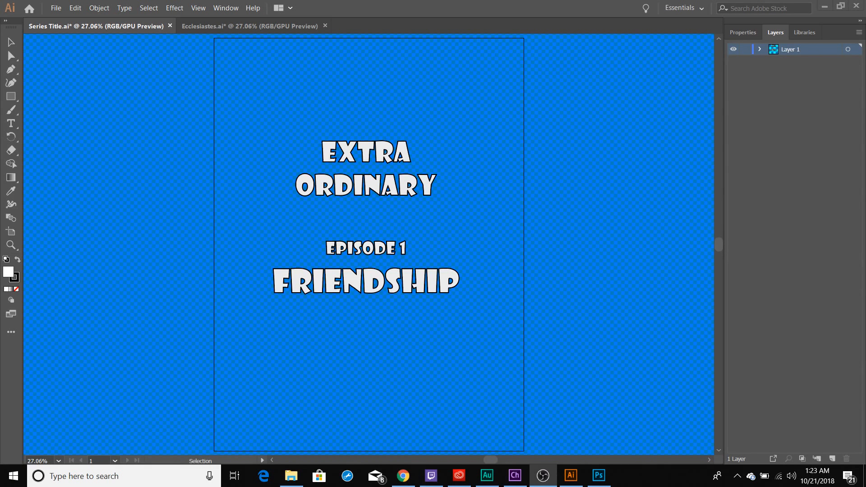
# Switch to Character Animator and open the Wookie-clean puppet for rigging
pyautogui.click(515, 476)
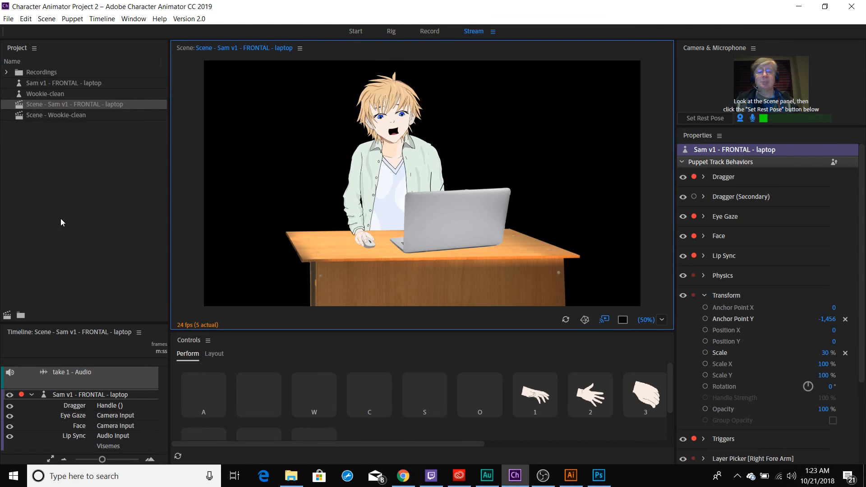
pyautogui.click(52, 115)
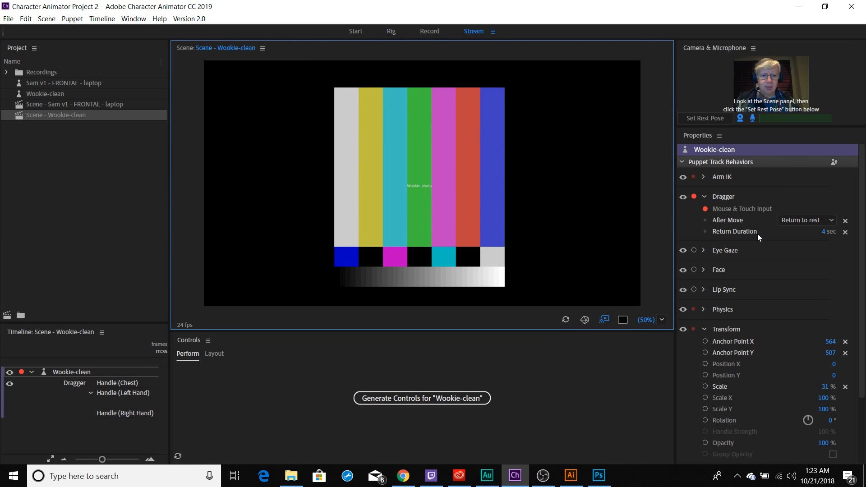
pyautogui.click(42, 93)
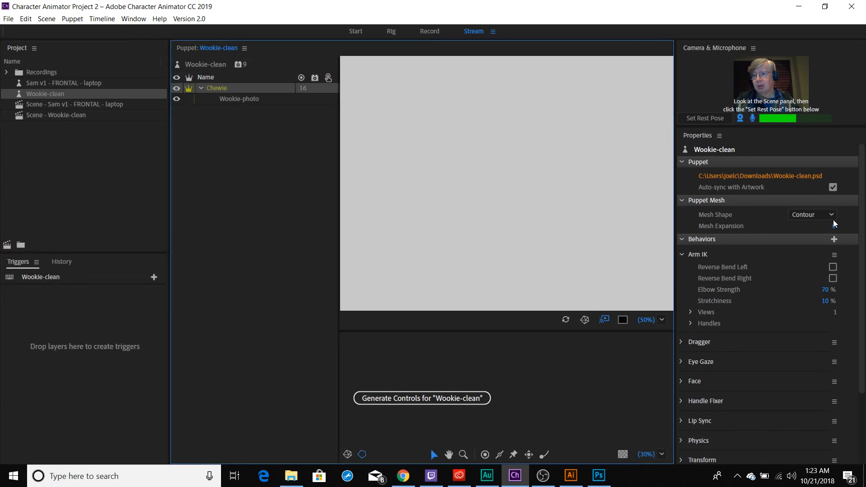
pyautogui.click(61, 95)
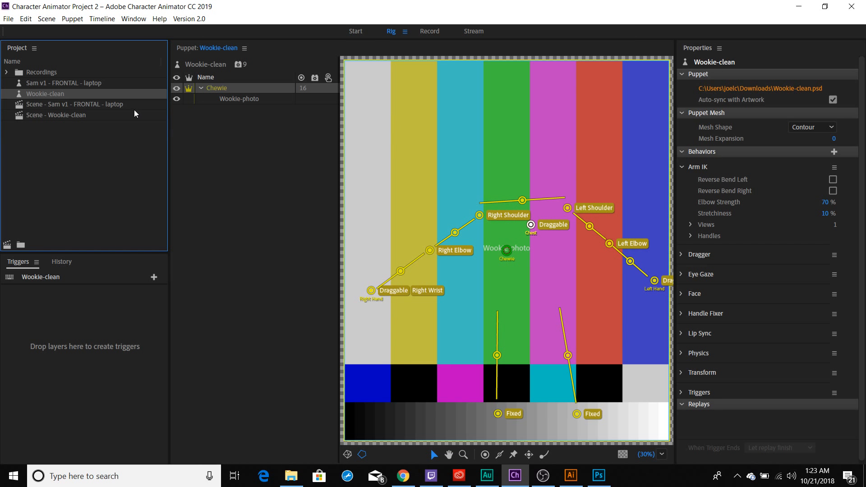
# Relink the puppet's missing artwork to the Wookie-clean Photoshop file in the Downloads LiveStream folder
pyautogui.click(757, 90)
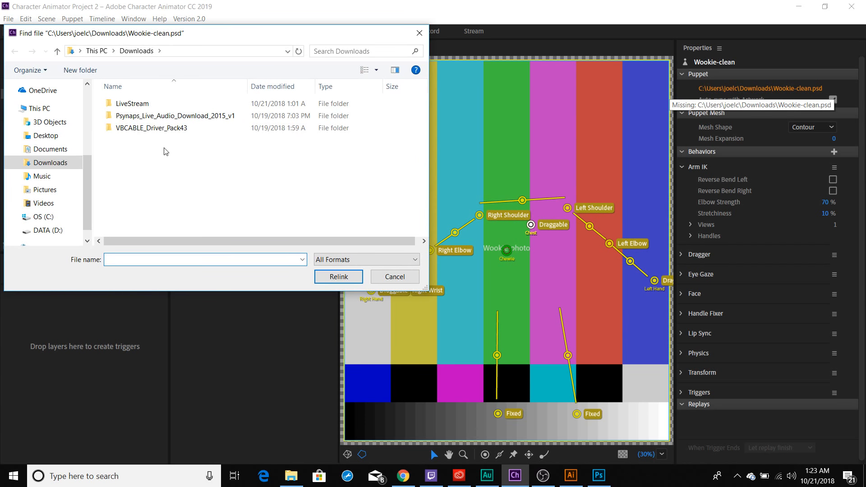
pyautogui.click(129, 107)
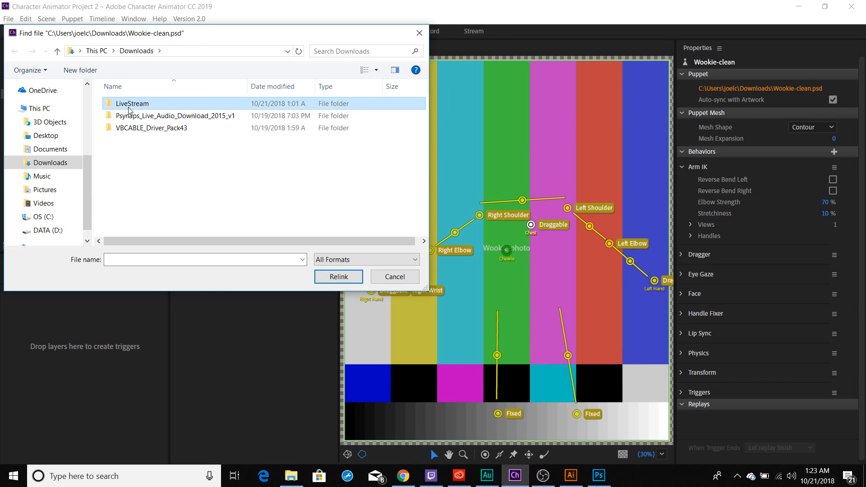
pyautogui.doubleClick(129, 109)
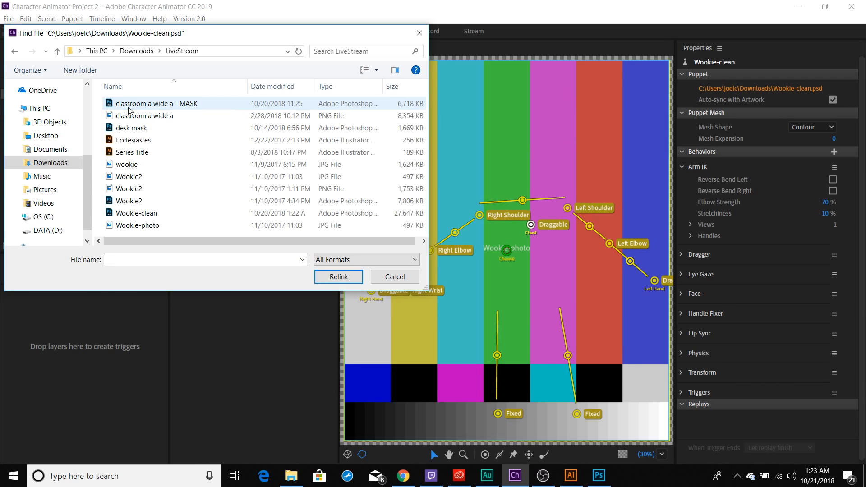
pyautogui.doubleClick(145, 215)
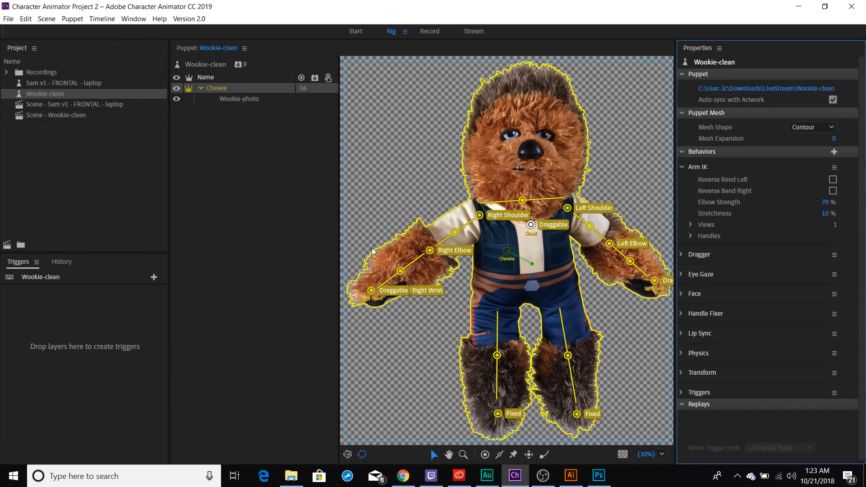
# Open the Wookie-clean scene and set the playhead to about 00:03:17
pyautogui.doubleClick(84, 117)
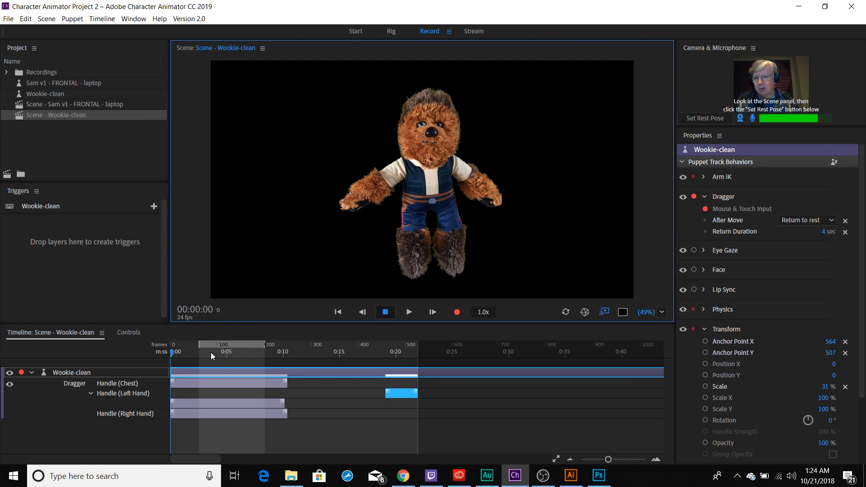
pyautogui.click(197, 354)
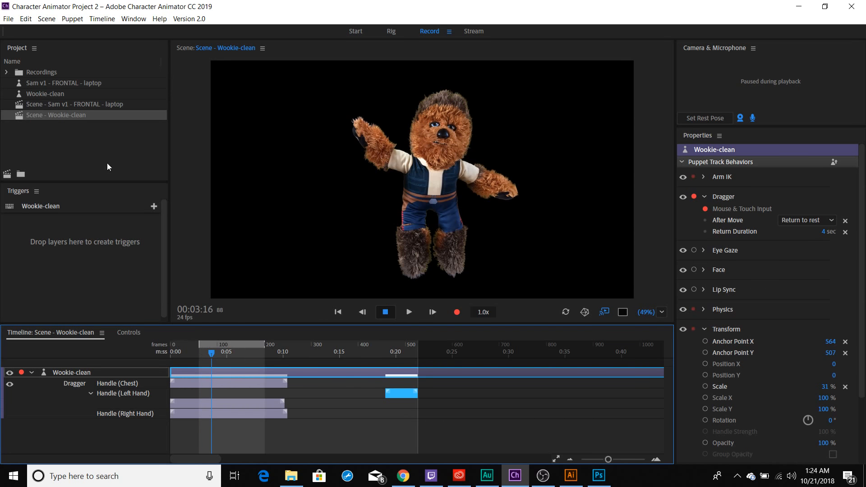
pyautogui.click(91, 134)
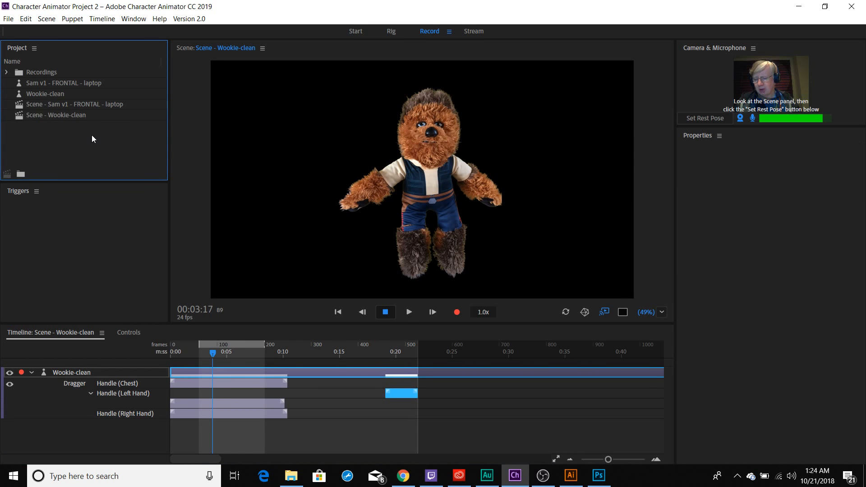
# Import the Series Title Illustrator file and add it to the scene's timeline above the Wookie-clean track
pyautogui.click(8, 18)
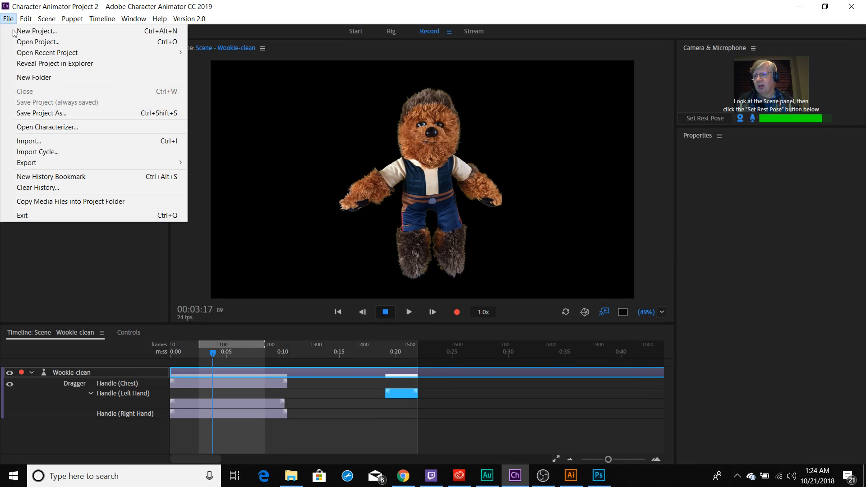
pyautogui.click(46, 142)
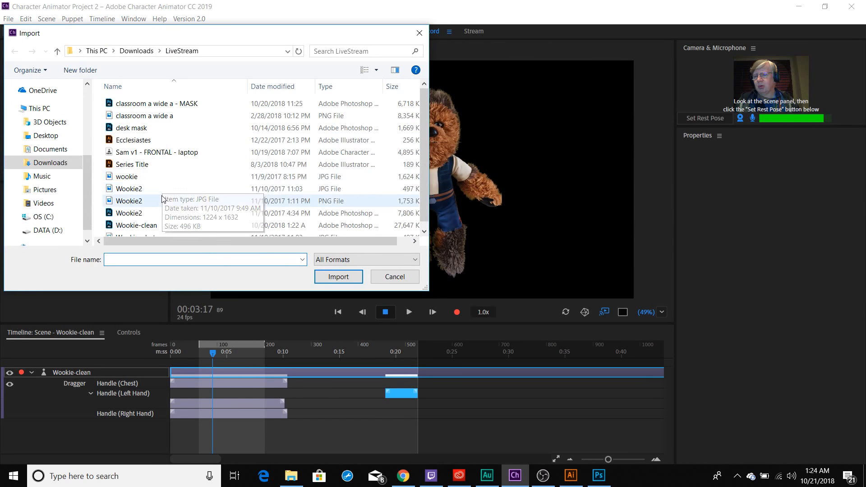
pyautogui.click(156, 170)
pyautogui.doubleClick(157, 170)
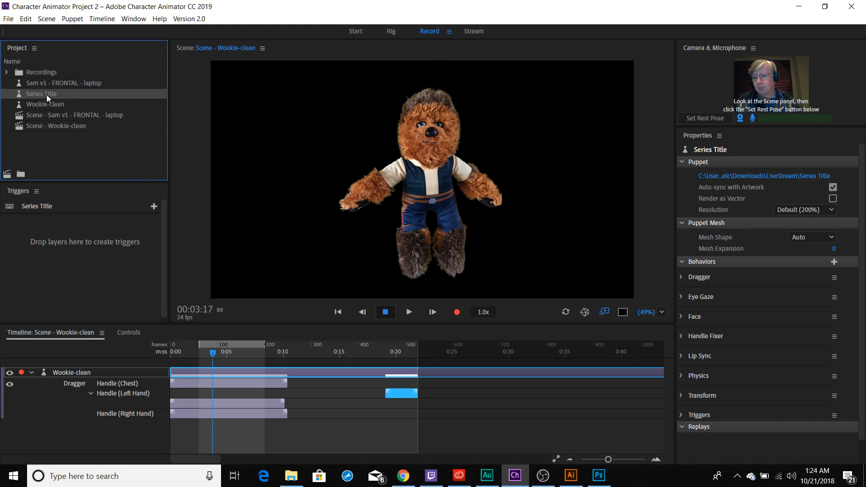
pyautogui.moveTo(47, 95); pyautogui.dragTo(72, 367)
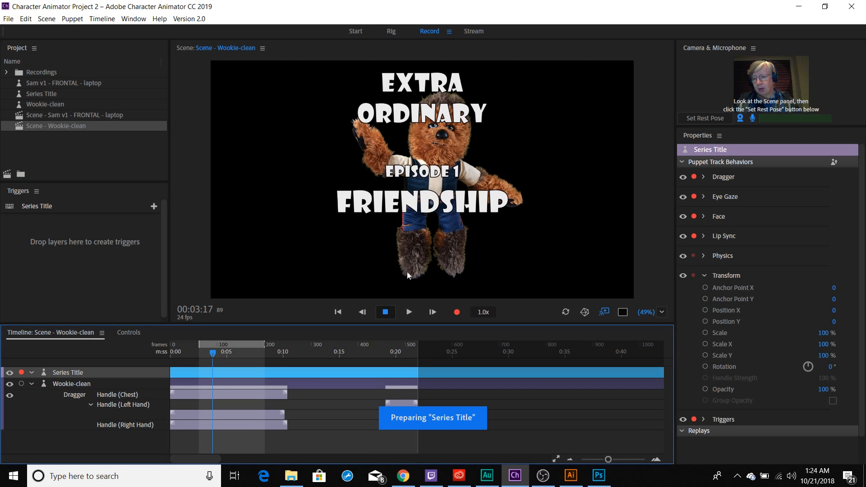
# Turn off the camera and microphone inputs
pyautogui.click(739, 118)
pyautogui.click(752, 117)
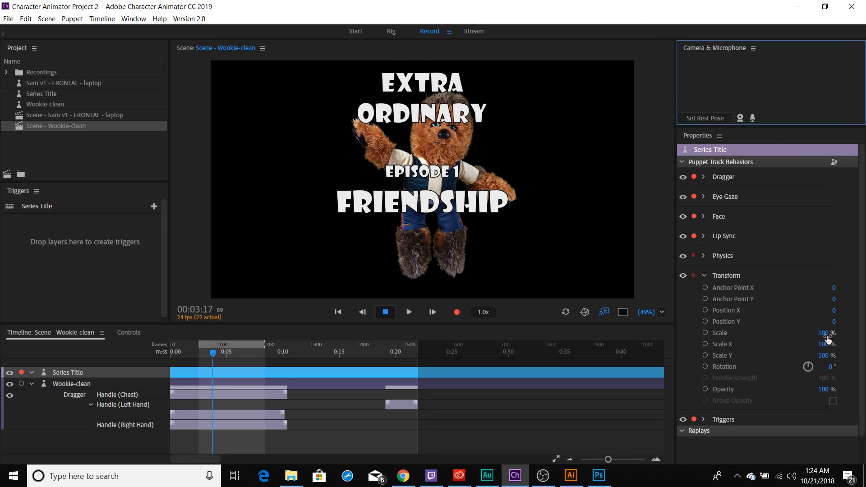
# Scale the series title to 84% with its anchor point Y at -150, and play back the scene
pyautogui.moveTo(824, 333); pyautogui.dragTo(813, 334)
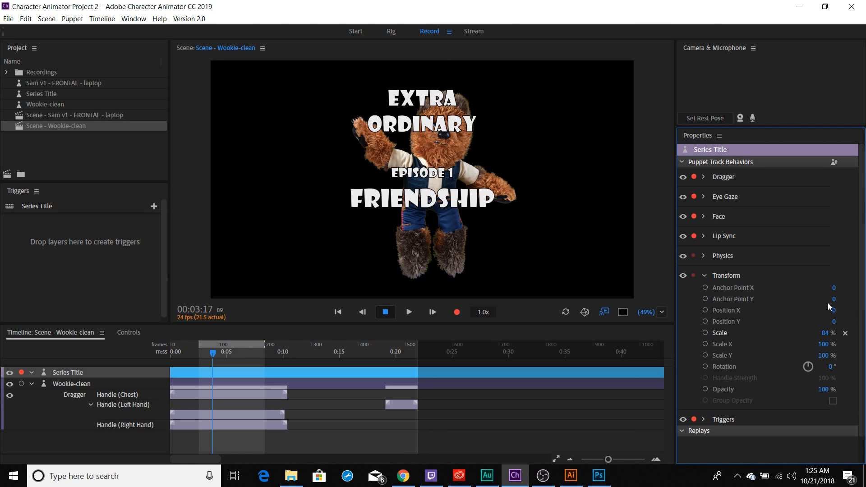
pyautogui.moveTo(832, 298); pyautogui.dragTo(752, 303)
pyautogui.moveTo(213, 358); pyautogui.dragTo(201, 359)
pyautogui.press('space')
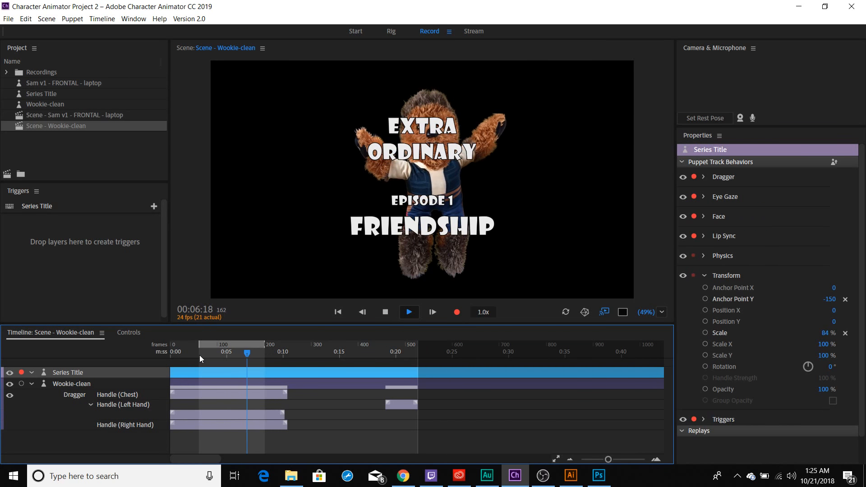
pyautogui.press('space')
# Move the Series Title track below the Wookie-clean track and enlarge the title to 148%
pyautogui.moveTo(88, 372); pyautogui.dragTo(93, 410)
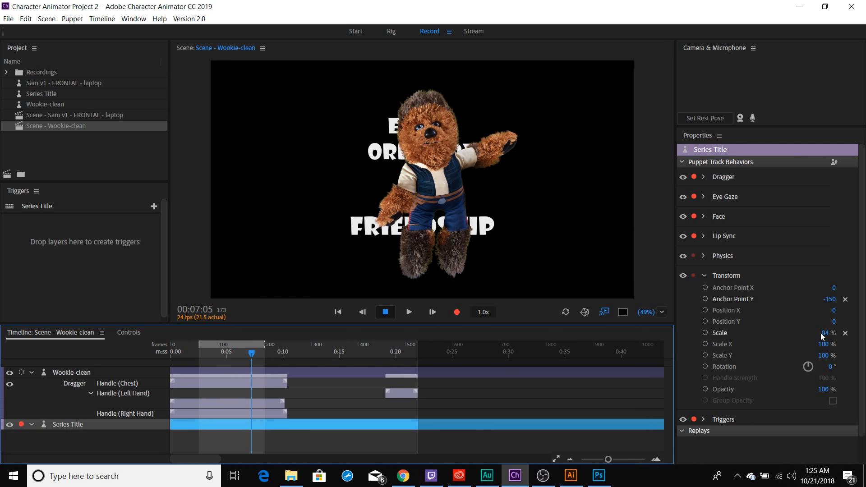
pyautogui.moveTo(821, 335); pyautogui.dragTo(823, 296)
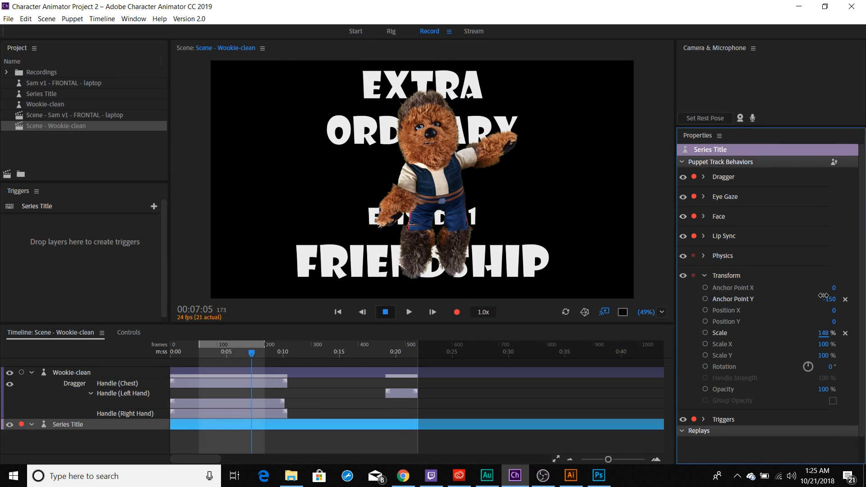
# Play the scene from 00:03:00 to check the puppet's movement in front of the title
pyautogui.moveTo(206, 346); pyautogui.dragTo(204, 345)
pyautogui.click(204, 352)
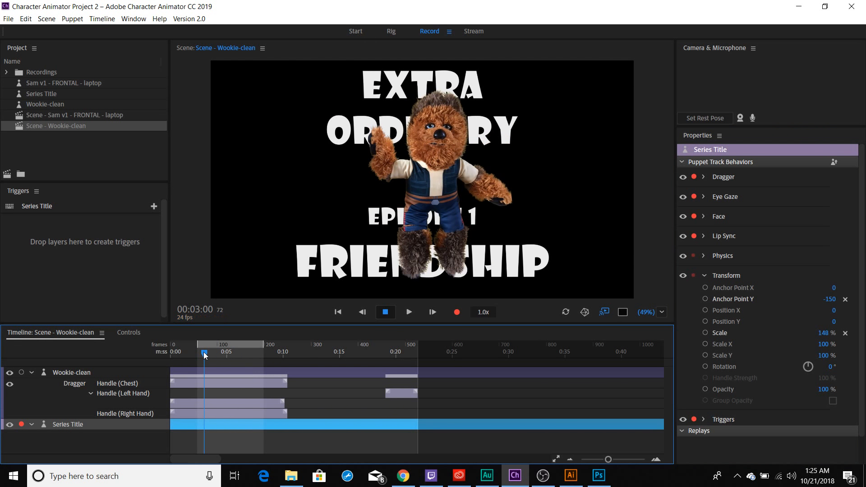
pyautogui.press('space')
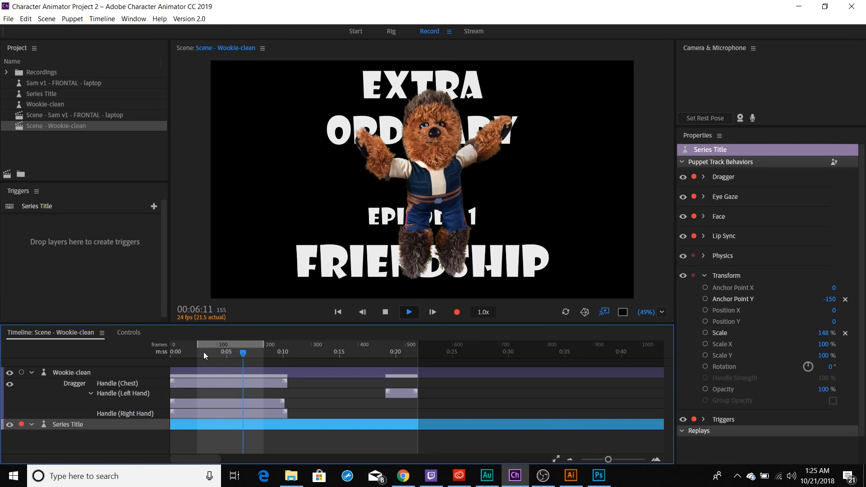
pyautogui.press('space')
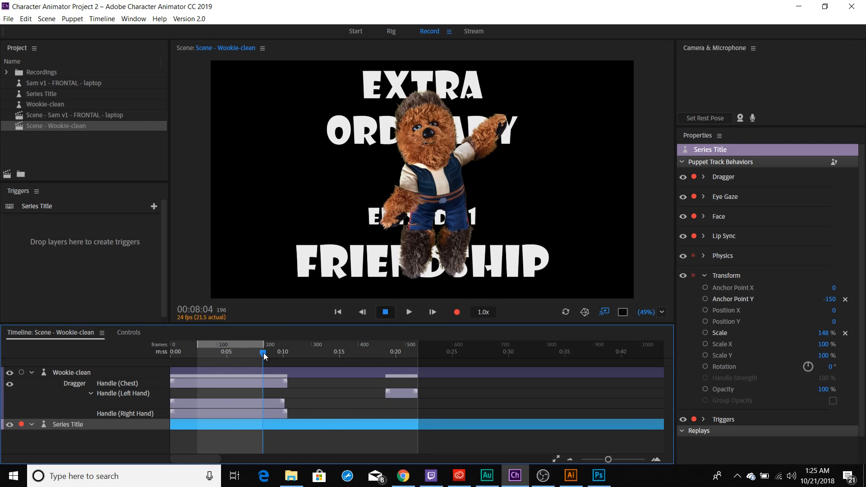
pyautogui.moveTo(263, 353); pyautogui.dragTo(204, 353)
pyautogui.click(214, 353)
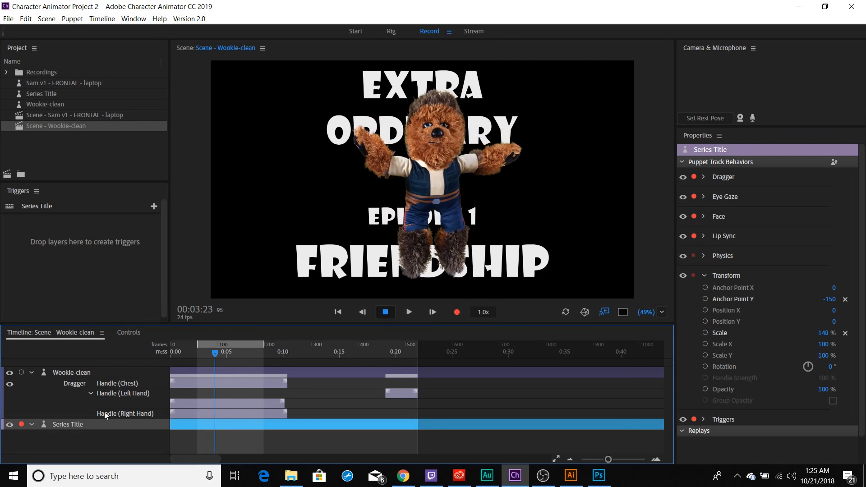
# Move the Series Title track back above Wookie-clean and trim its start to about 3 seconds
pyautogui.moveTo(73, 426); pyautogui.dragTo(75, 373)
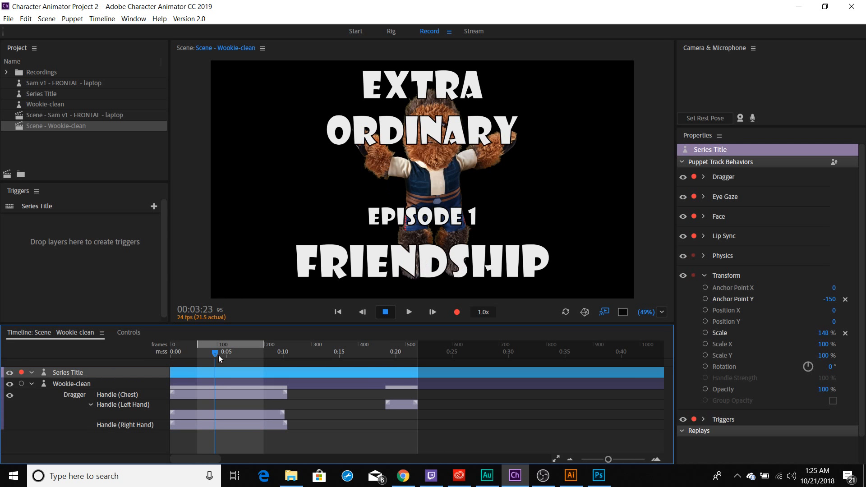
pyautogui.moveTo(213, 352); pyautogui.dragTo(206, 376)
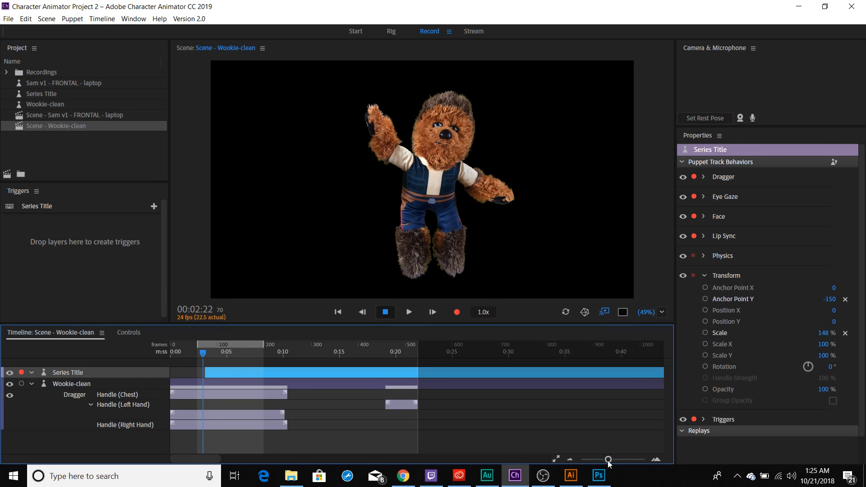
# Trim the end of the Series Title track to about 4.6 seconds and place the playhead at 00:02:21
pyautogui.moveTo(608, 459); pyautogui.dragTo(595, 459)
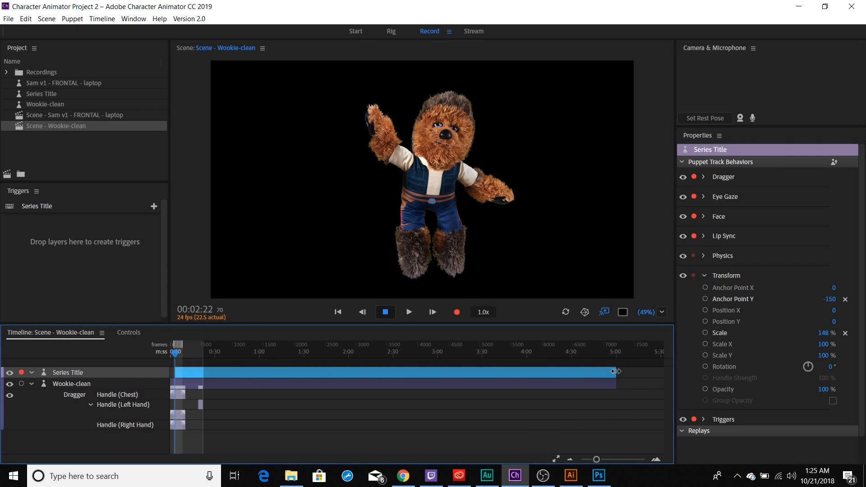
pyautogui.moveTo(616, 371); pyautogui.dragTo(185, 380)
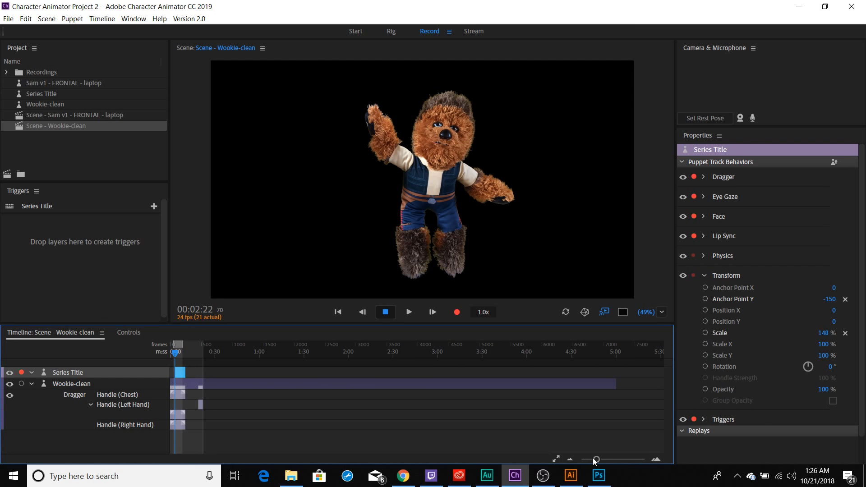
pyautogui.moveTo(596, 458); pyautogui.dragTo(608, 460)
pyautogui.moveTo(375, 372); pyautogui.dragTo(256, 372)
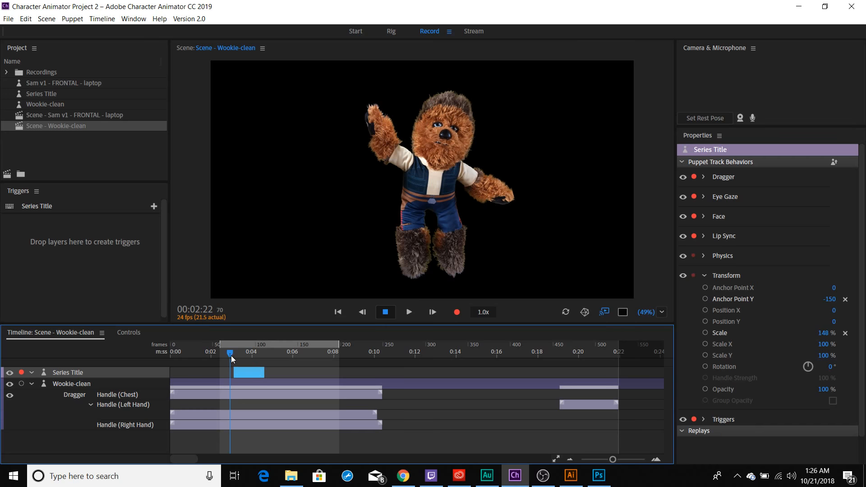
pyautogui.click(229, 352)
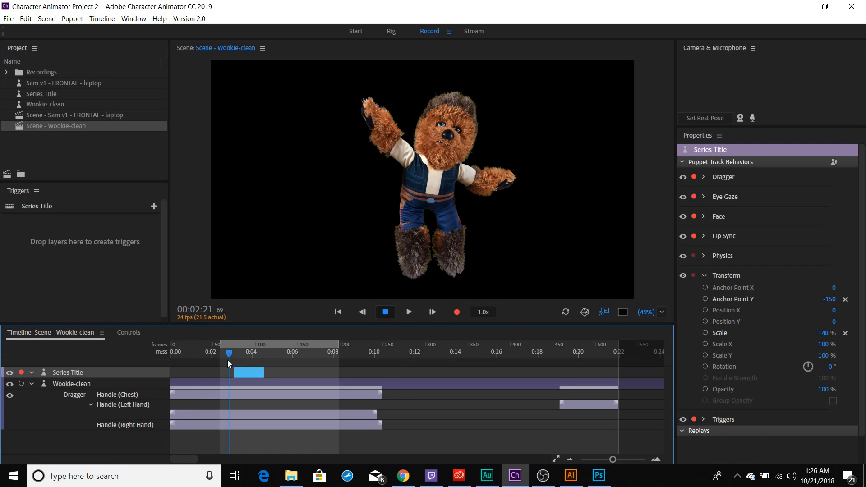
# Extend the Series Title track bar so it spans from 0:00 to beyond the end of the scene
pyautogui.click(227, 353)
pyautogui.moveTo(229, 355); pyautogui.dragTo(288, 359)
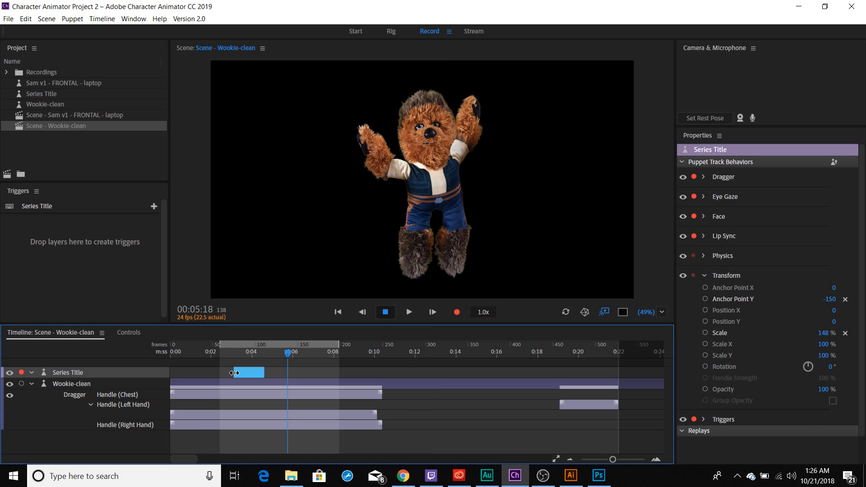
pyautogui.moveTo(233, 372); pyautogui.dragTo(497, 371)
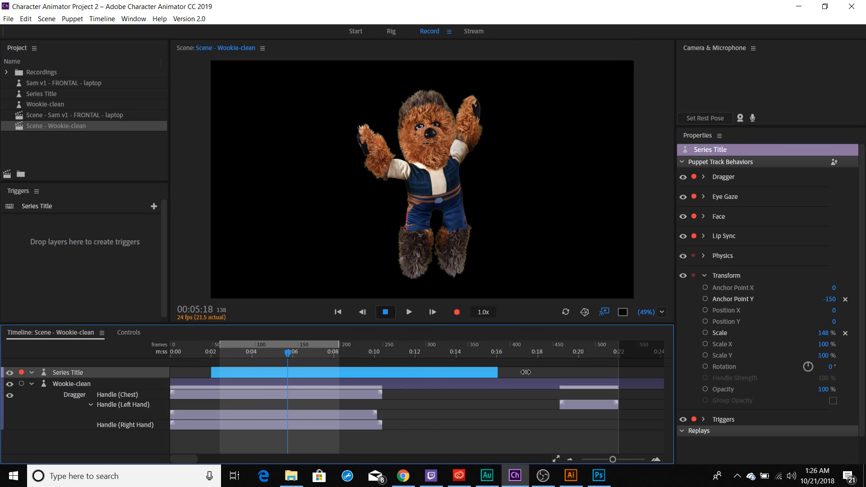
pyautogui.click(212, 371)
pyautogui.moveTo(212, 371); pyautogui.dragTo(167, 371)
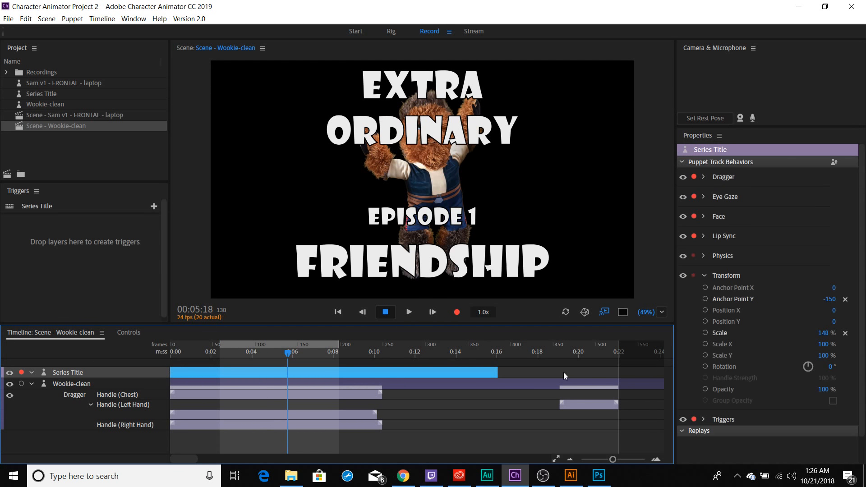
pyautogui.moveTo(498, 371); pyautogui.dragTo(697, 366)
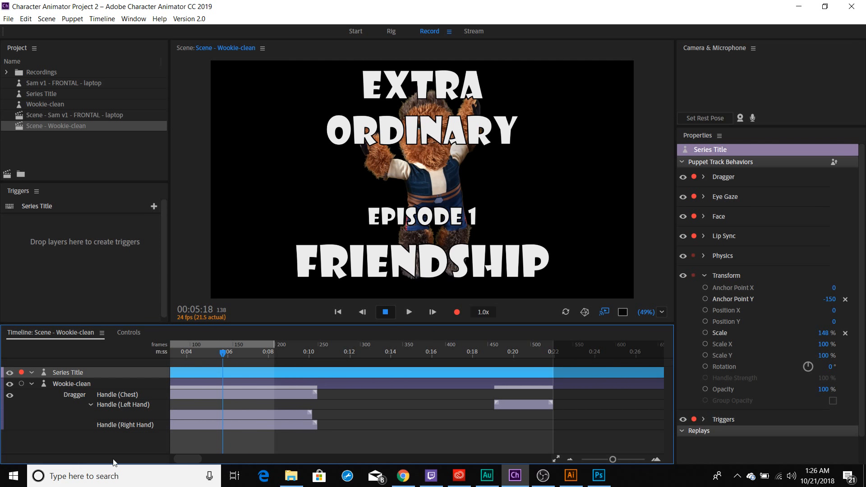
pyautogui.moveTo(178, 459); pyautogui.dragTo(173, 464)
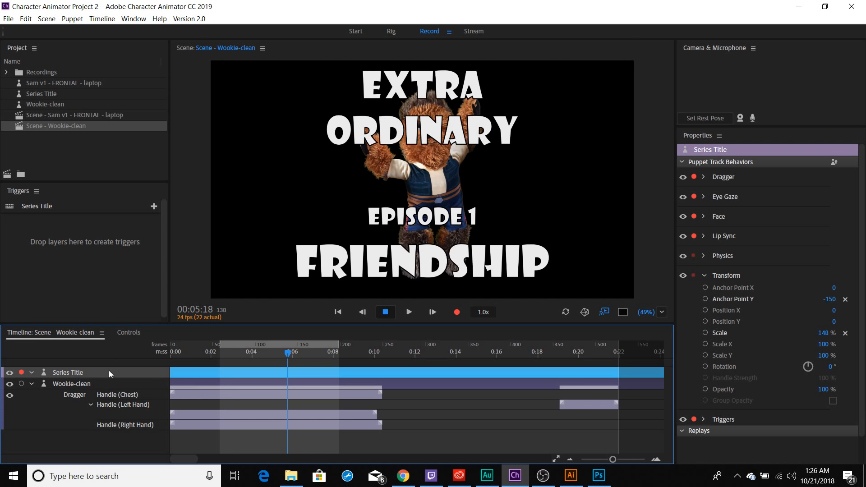
# Disarm the Series Title's behaviors for recording and set its Transform opacity to 0%
pyautogui.click(693, 177)
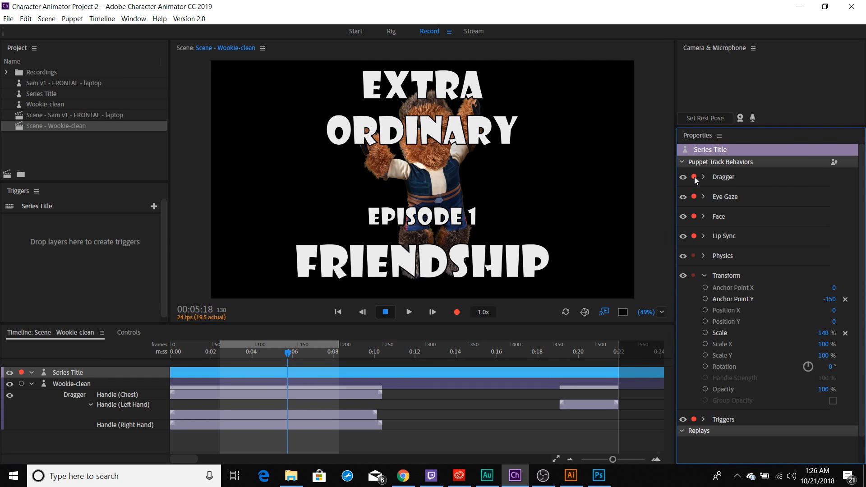
pyautogui.click(694, 177)
pyautogui.click(705, 389)
pyautogui.click(706, 390)
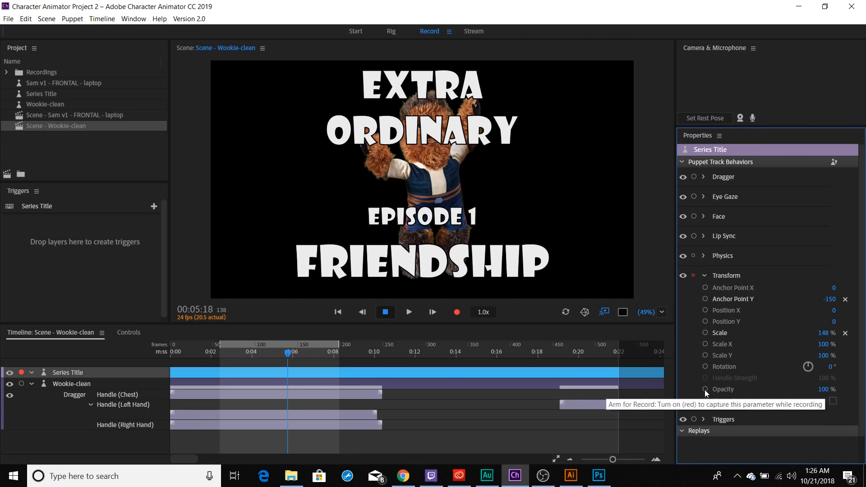
pyautogui.click(820, 388)
pyautogui.write('0')
pyautogui.press('Return')
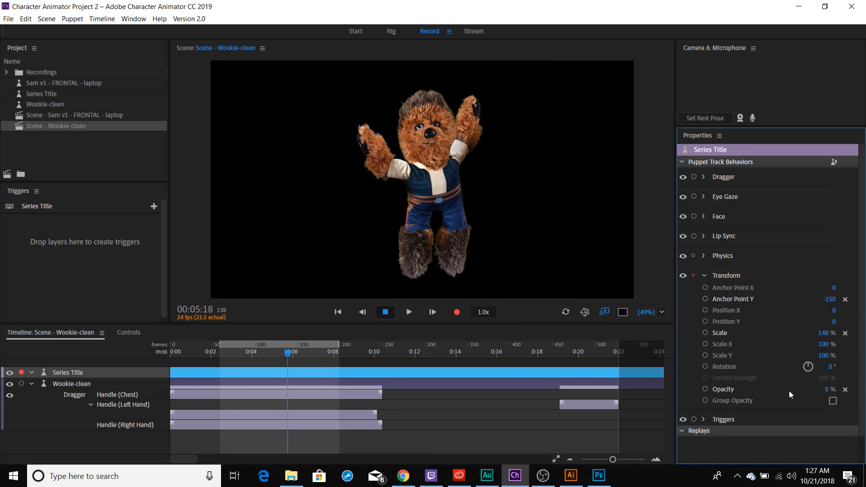
# Arm the title's Opacity for recording, set it to 100%, and record an opacity take from 00:05:18 to 00:07:05
pyautogui.click(706, 390)
pyautogui.click(826, 389)
pyautogui.write('100')
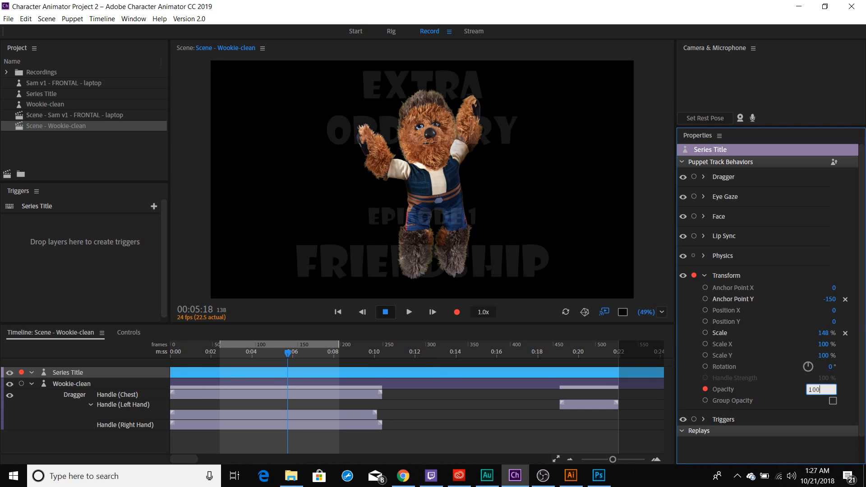
pyautogui.press('Return')
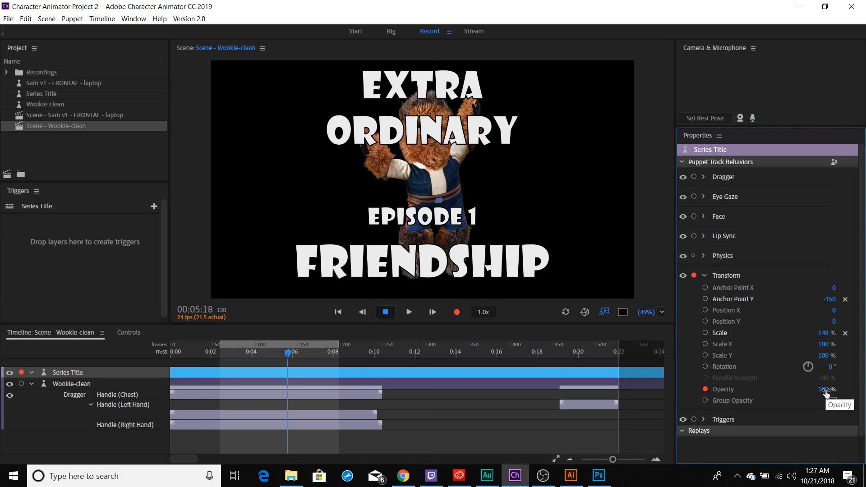
pyautogui.hotkey('ctrl', 'r')
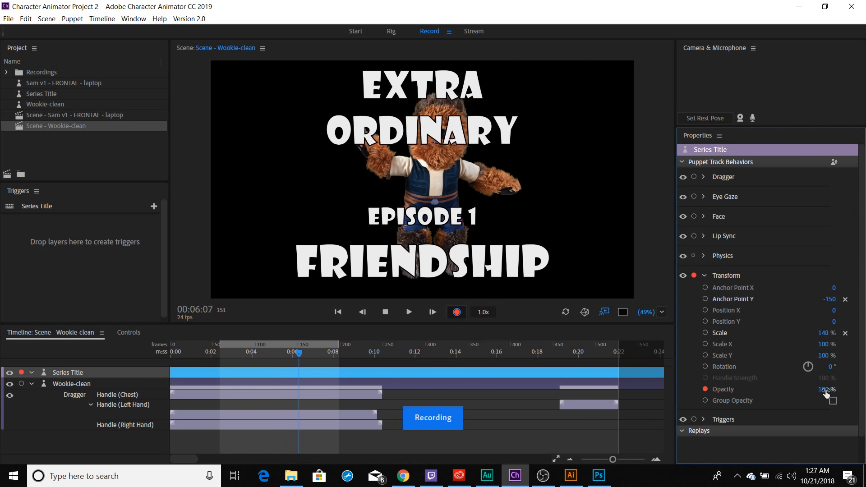
pyautogui.moveTo(823, 391); pyautogui.dragTo(778, 391)
pyautogui.press('space')
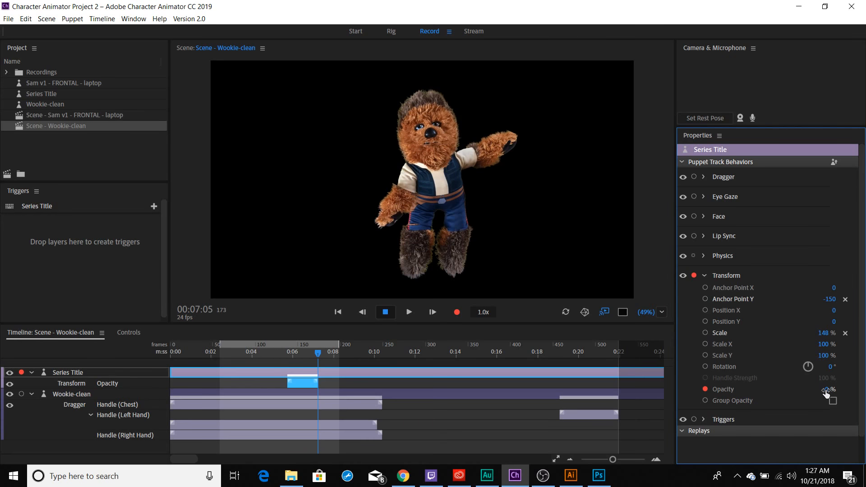
# Move the Opacity take about one second earlier, disarm the Series Title track, and scrub through the title's appearance
pyautogui.moveTo(304, 383); pyautogui.dragTo(282, 383)
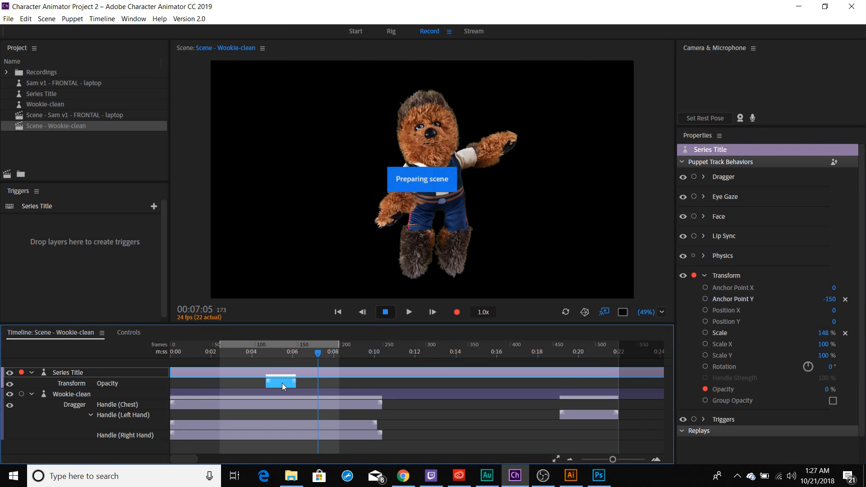
pyautogui.click(245, 351)
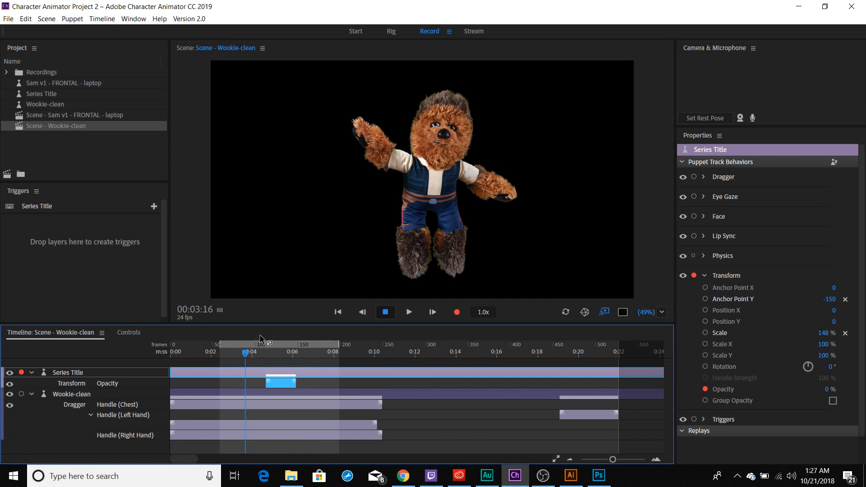
pyautogui.click(21, 372)
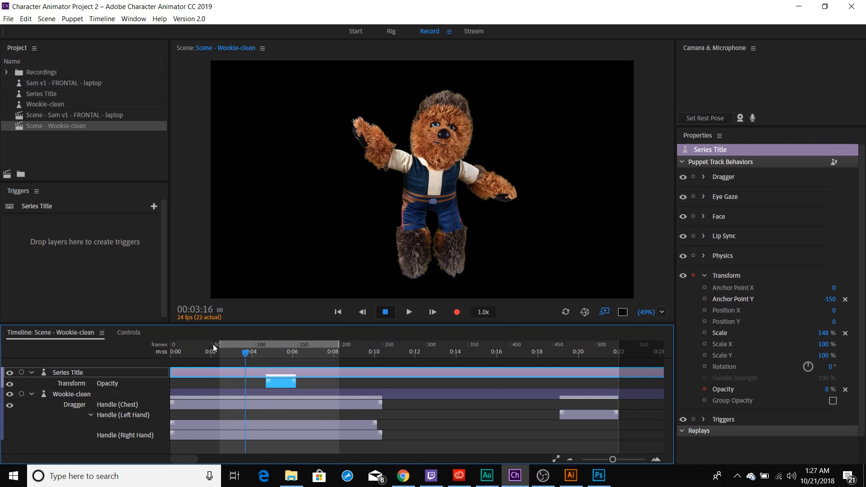
pyautogui.moveTo(245, 354)
pyautogui.mouseDown()
pyautogui.moveTo(229, 351)
pyautogui.moveTo(247, 354)
pyautogui.moveTo(237, 355)
pyautogui.mouseUp()
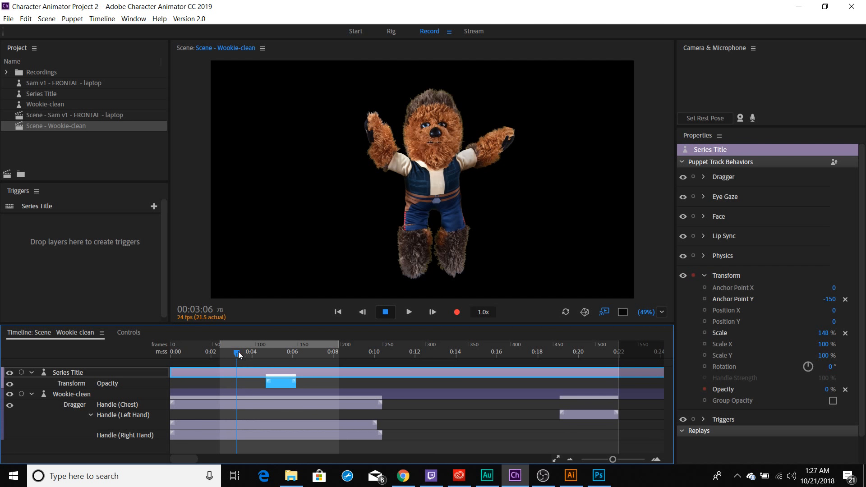
pyautogui.moveTo(238, 351); pyautogui.dragTo(278, 354)
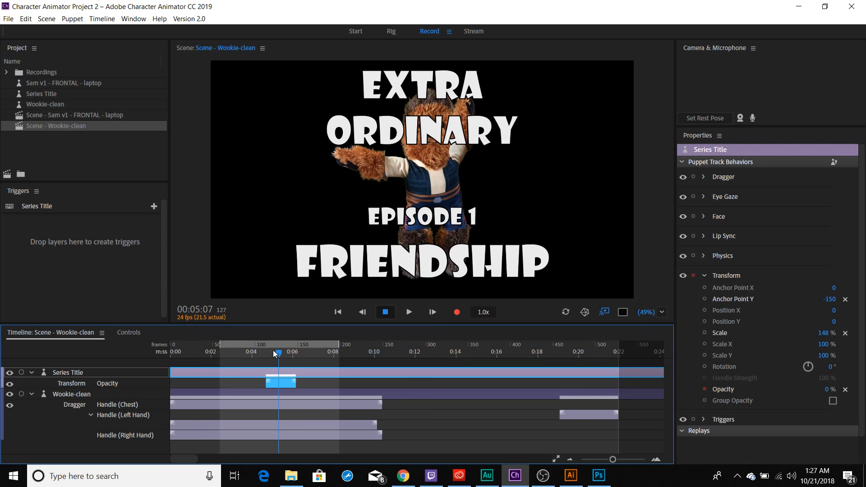
pyautogui.moveTo(279, 353); pyautogui.dragTo(237, 353)
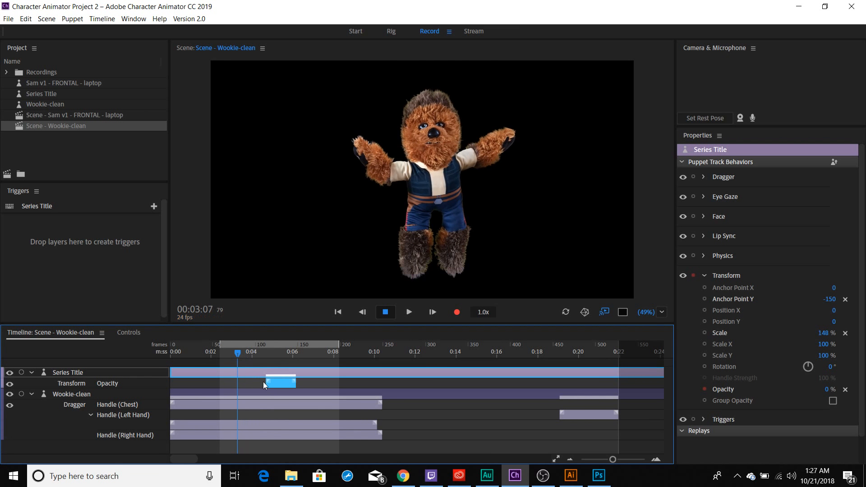
# Move the Opacity take to start at about 3 seconds, extend its end to about 5.2 seconds, and add fades at both ends
pyautogui.moveTo(271, 384); pyautogui.dragTo(296, 360)
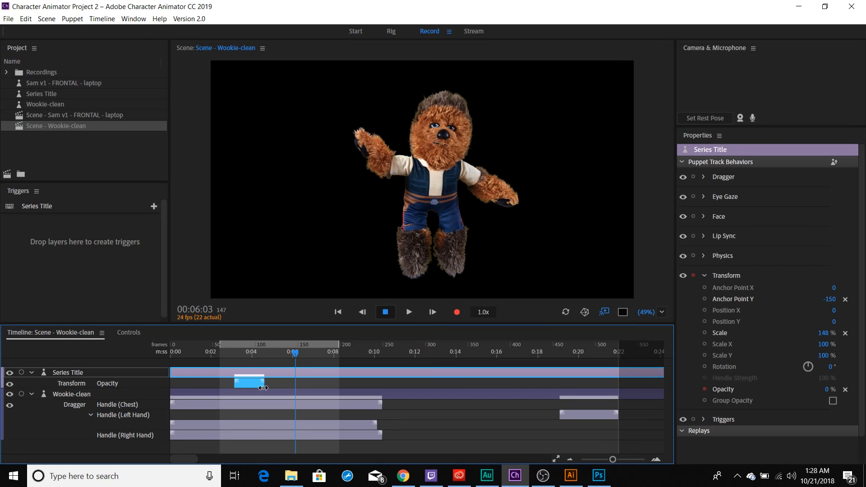
pyautogui.moveTo(267, 384); pyautogui.dragTo(276, 386)
pyautogui.moveTo(274, 383); pyautogui.dragTo(261, 382)
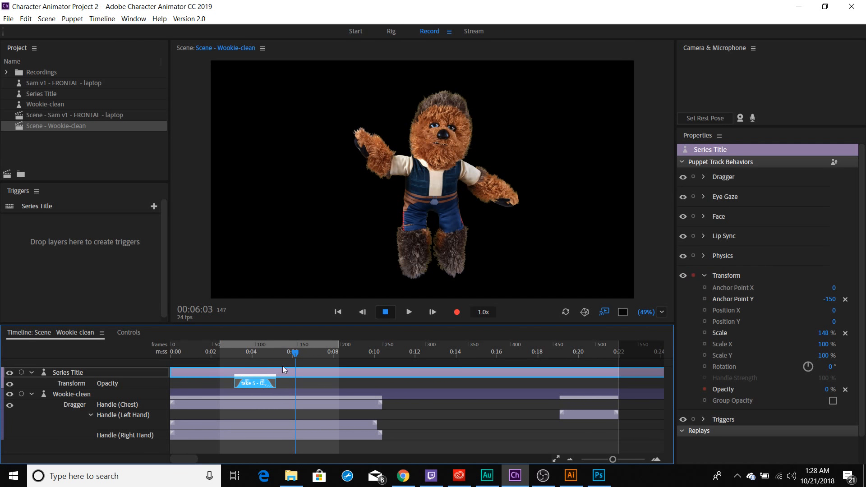
# Play the scene from 00:02:15 to check how the title fades in and out
pyautogui.moveTo(295, 355); pyautogui.dragTo(225, 359)
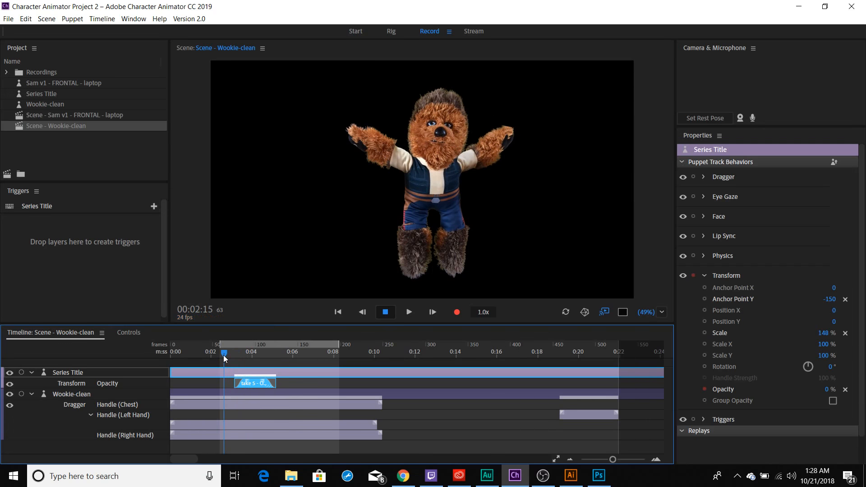
pyautogui.press('space')
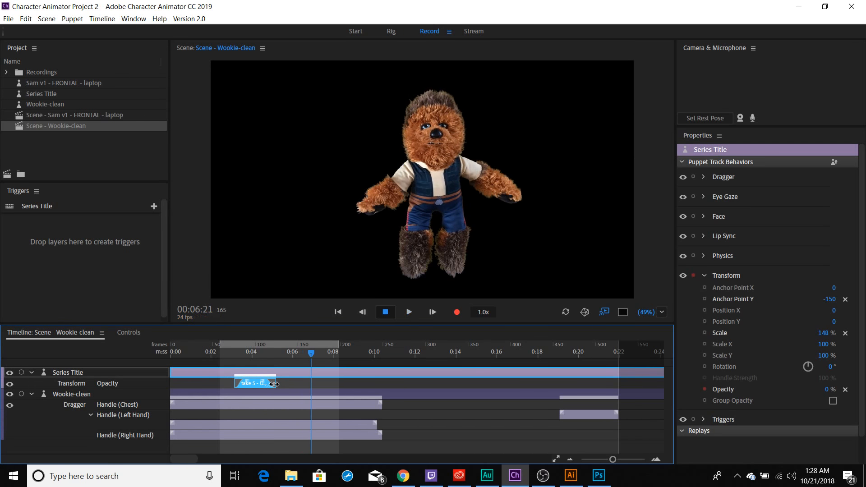
pyautogui.press('space')
# Extend the end of the Opacity take to about 6.3 seconds and play the scene from 00:02:17 to check the timing
pyautogui.moveTo(274, 384); pyautogui.dragTo(299, 383)
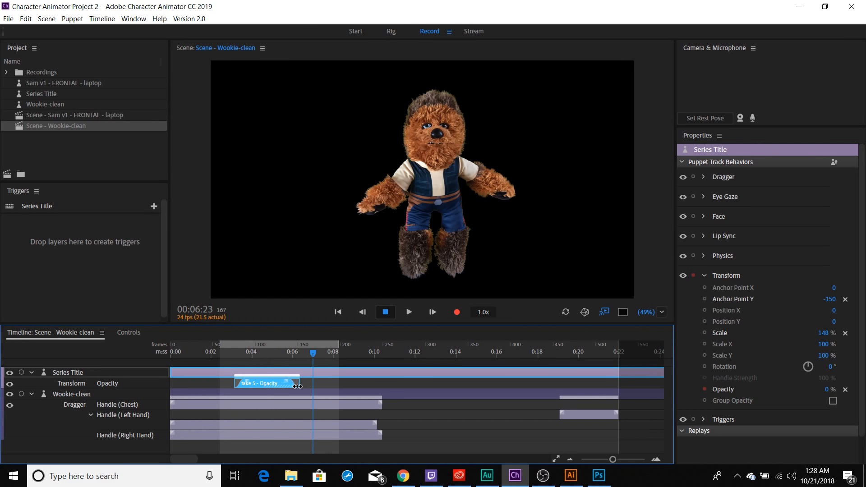
pyautogui.click(225, 356)
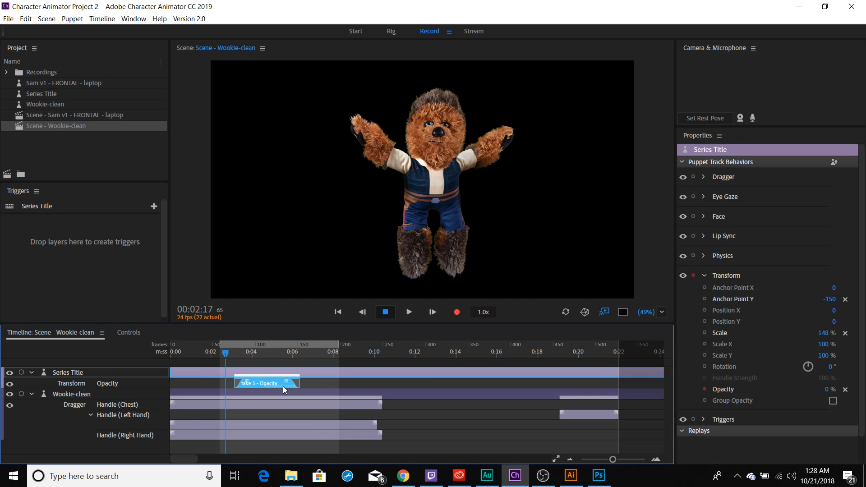
pyautogui.press('space')
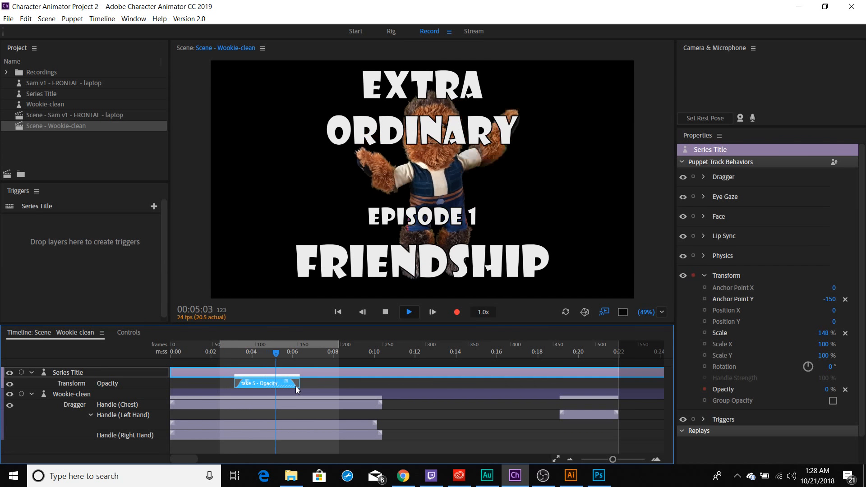
pyautogui.press('space')
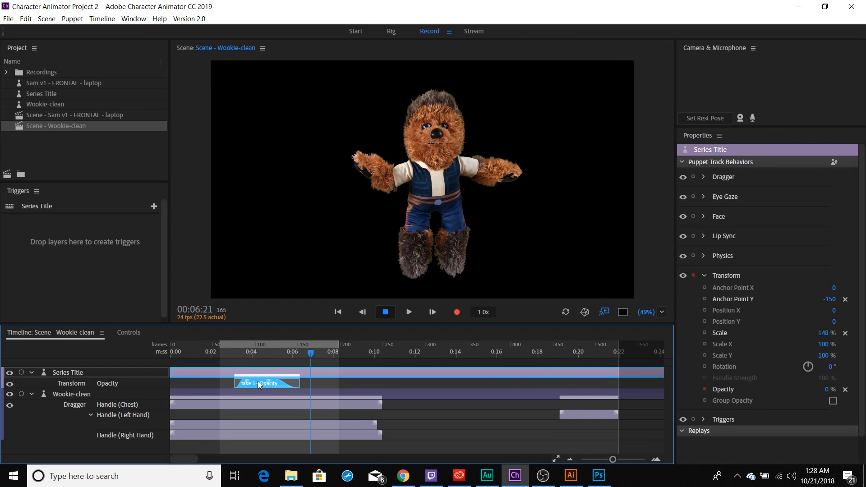
# Play the title's fades again from just before the Opacity take and shorten the take's fade-in
pyautogui.click(223, 353)
pyautogui.press('space')
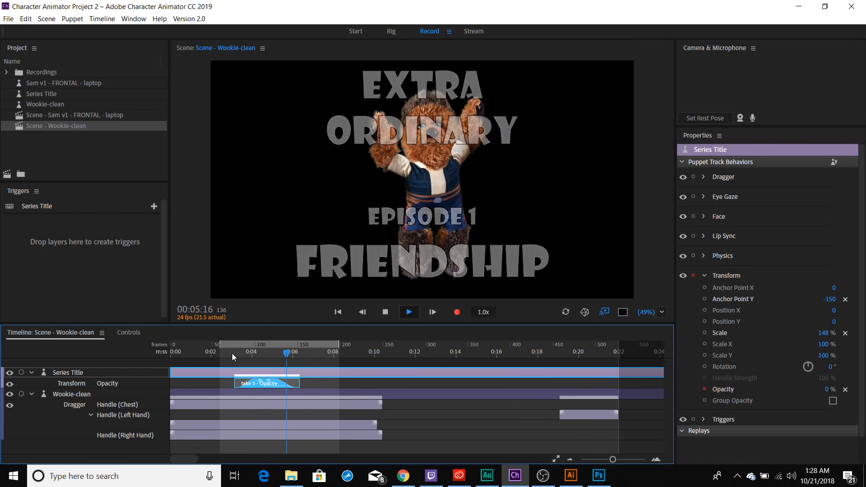
pyautogui.press('space')
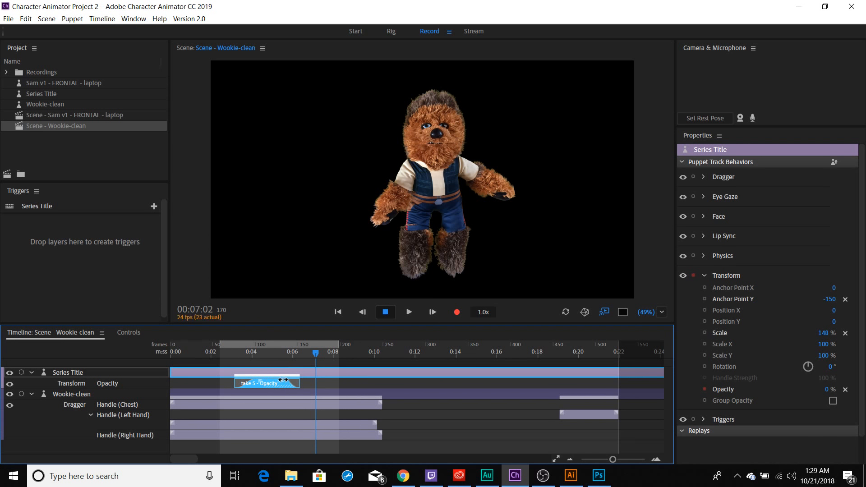
pyautogui.moveTo(260, 383); pyautogui.dragTo(248, 383)
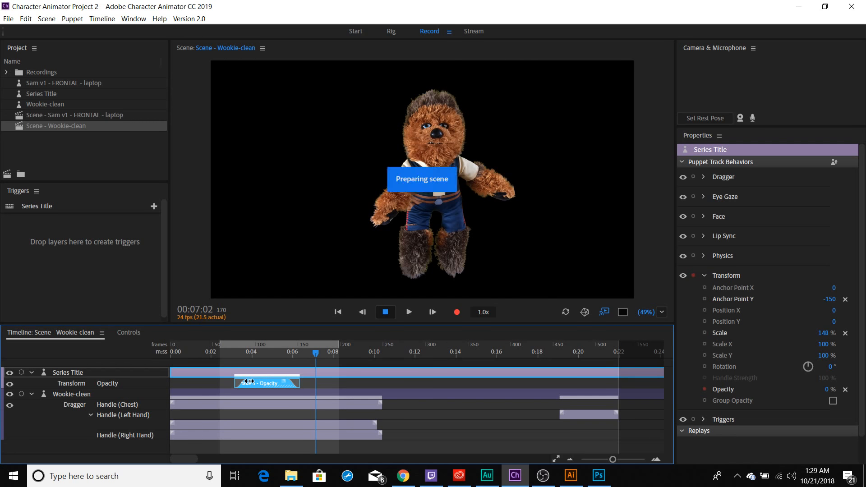
# Place the playhead at 00:03:03, re-arm the Series Title track, and arm its Scale and Position parameters instead of Opacity
pyautogui.click(236, 354)
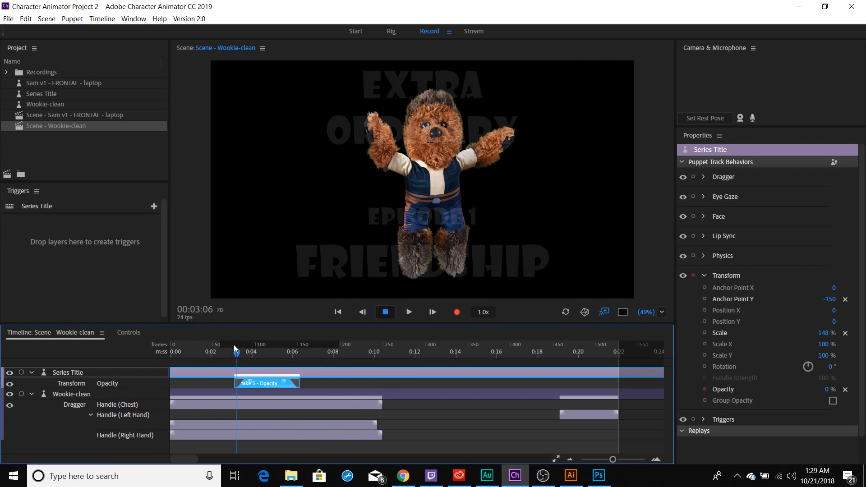
pyautogui.click(235, 354)
pyautogui.moveTo(235, 354); pyautogui.dragTo(234, 354)
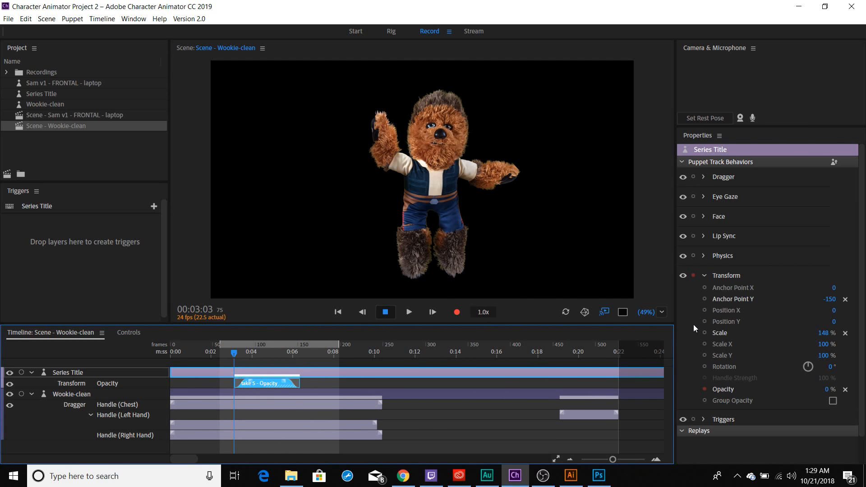
pyautogui.click(21, 372)
pyautogui.click(704, 389)
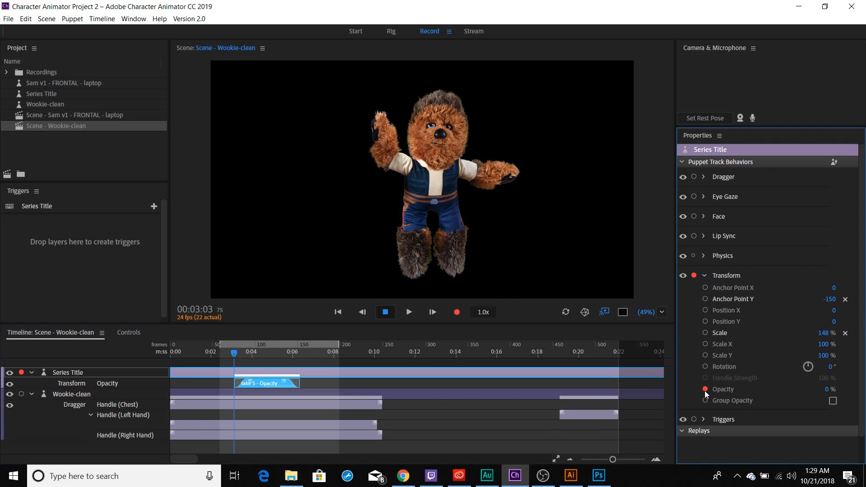
pyautogui.click(705, 333)
pyautogui.click(705, 311)
# Switch the title's Transform behavior off and back on to compare the results, and disarm it for recording
pyautogui.click(9, 385)
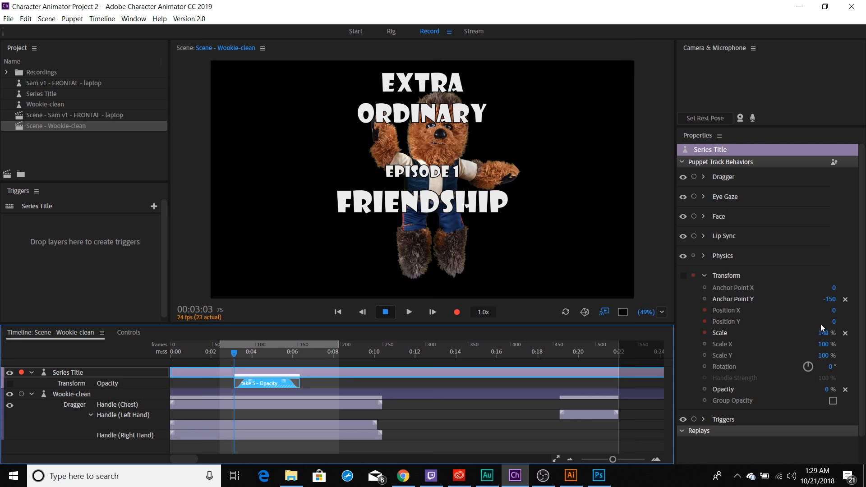
pyautogui.click(692, 275)
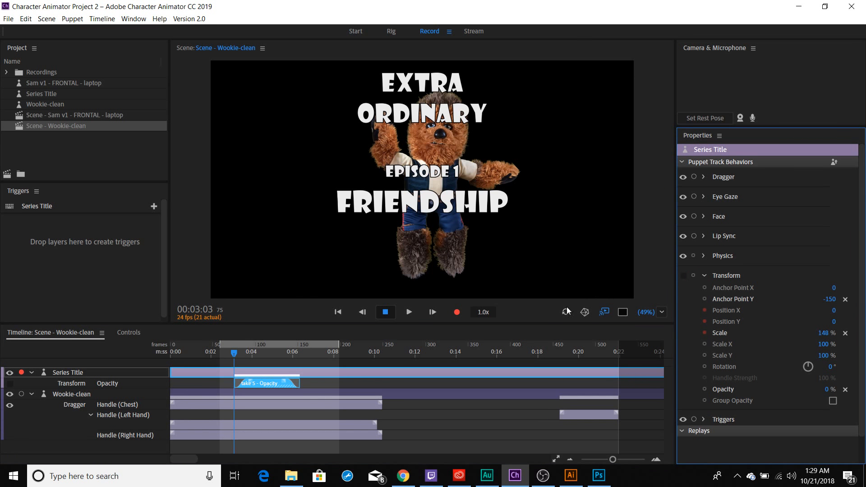
pyautogui.click(9, 384)
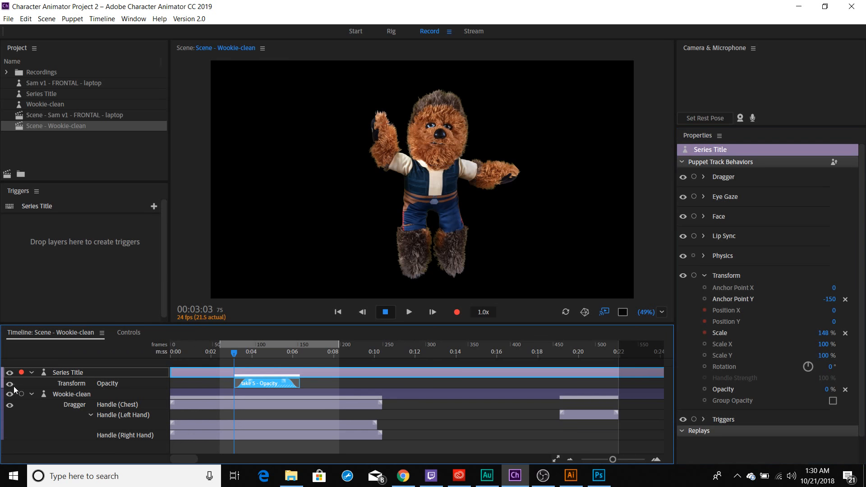
# Arm the title's Transform behavior for recording and remove the fade-in from the Opacity take
pyautogui.click(693, 275)
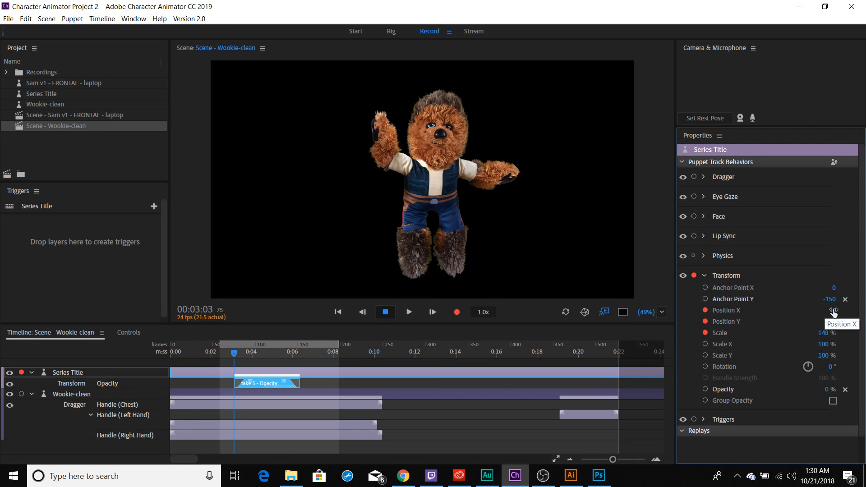
pyautogui.click(250, 384)
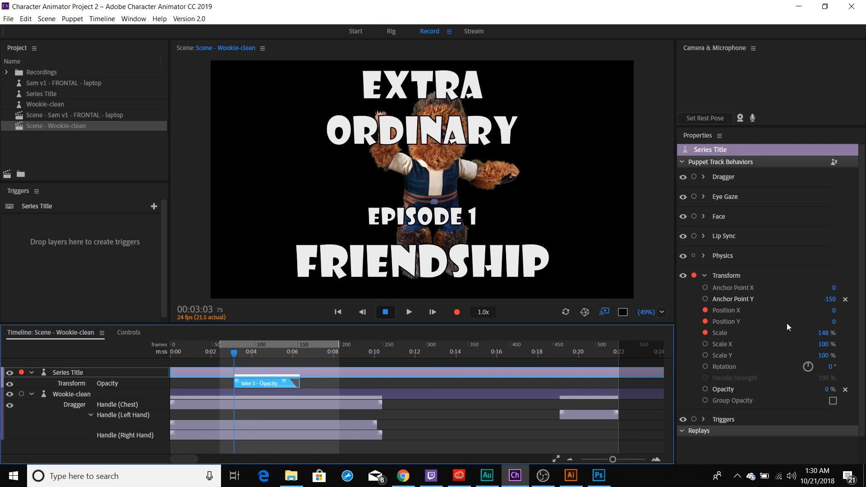
# Shrink the title to 12% Scale and move it to Position X 777 and Position Y 406
pyautogui.click(824, 336)
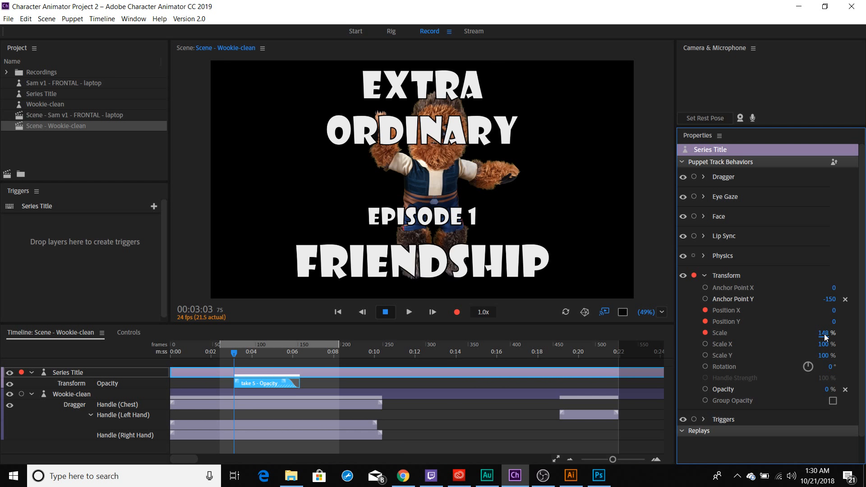
pyautogui.click(823, 334)
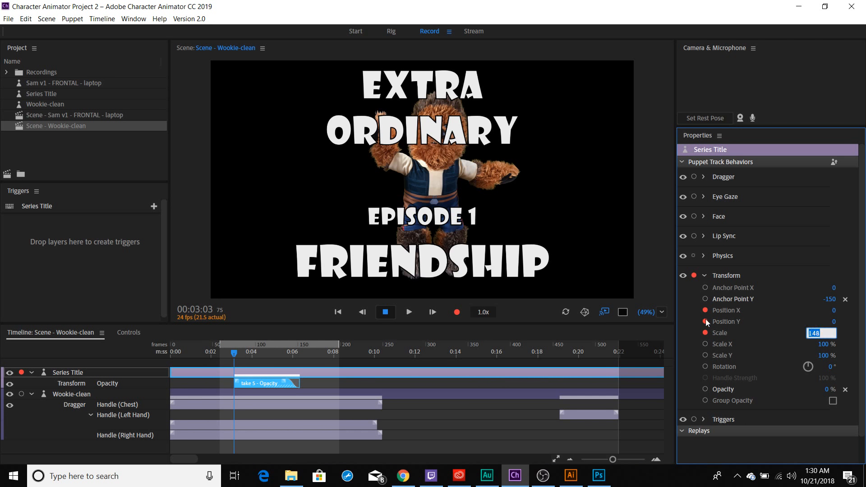
pyautogui.click(811, 324)
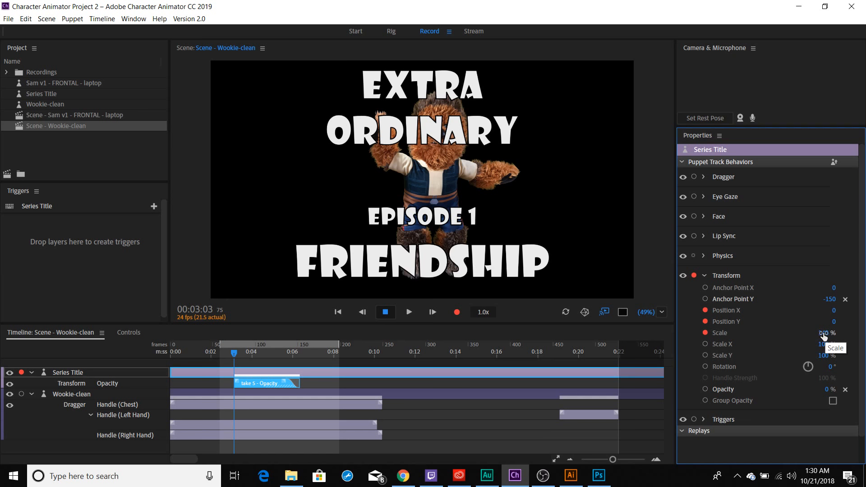
pyautogui.moveTo(823, 335); pyautogui.dragTo(745, 332)
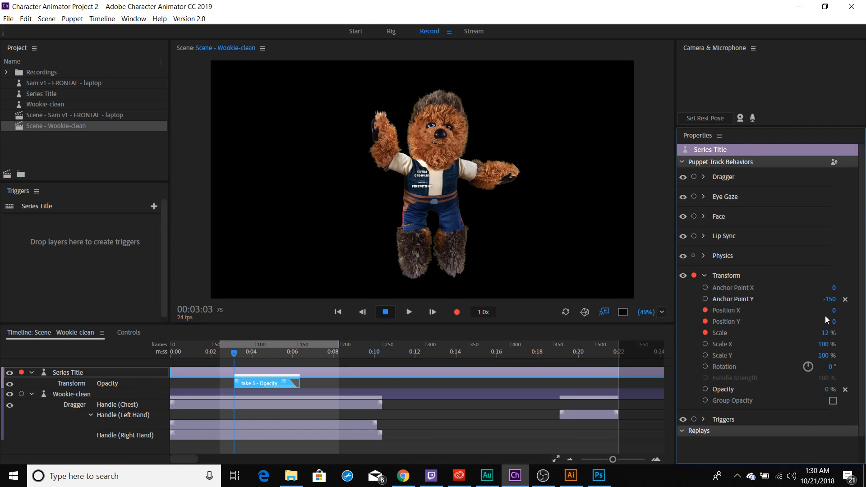
pyautogui.moveTo(831, 321); pyautogui.dragTo(862, 320)
pyautogui.moveTo(833, 311); pyautogui.dragTo(864, 311)
# Record the title's Scale and Position until about 00:05:00 and extend the takes' ends to match the Opacity take
pyautogui.hotkey('ctrl', 'r')
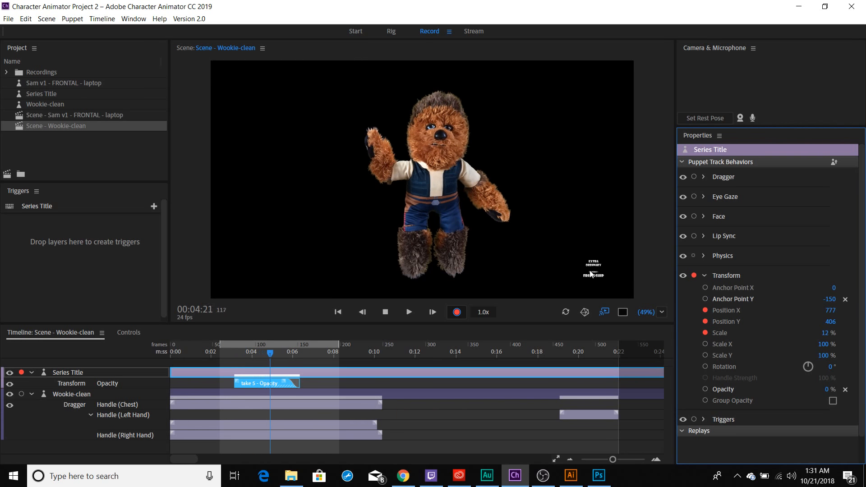
pyautogui.press('space')
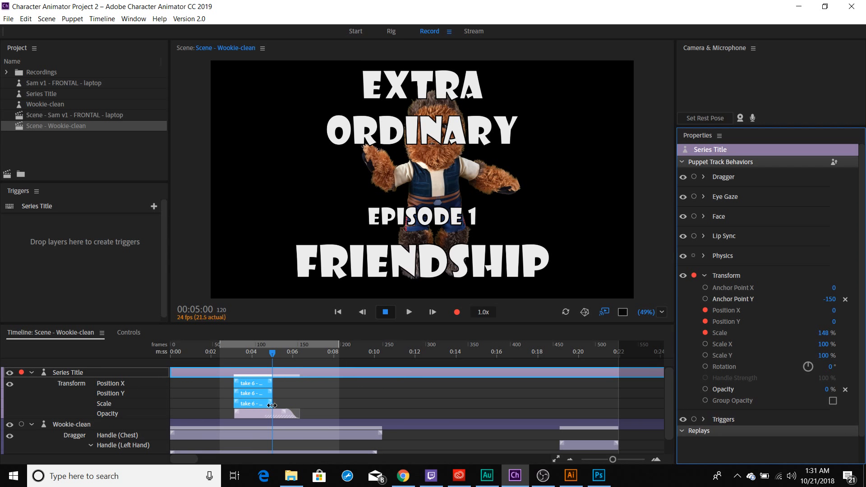
pyautogui.moveTo(271, 403); pyautogui.dragTo(299, 404)
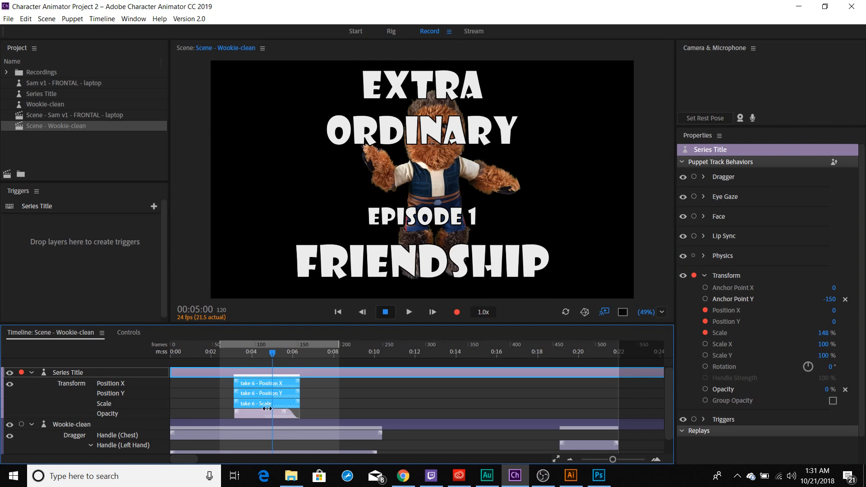
# Give the Opacity take a short fade-in again and place the playhead at 00:02:15
pyautogui.moveTo(234, 406); pyautogui.dragTo(235, 406)
pyautogui.click(254, 413)
pyautogui.moveTo(237, 411); pyautogui.dragTo(248, 412)
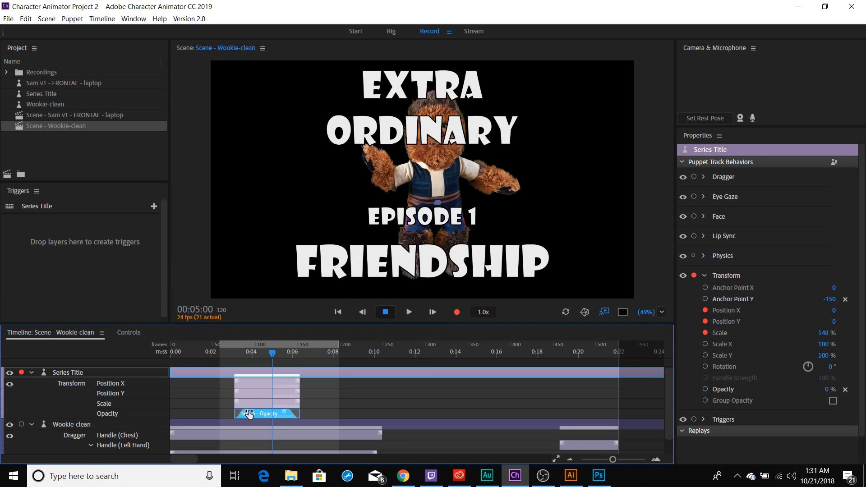
pyautogui.moveTo(270, 354); pyautogui.dragTo(224, 350)
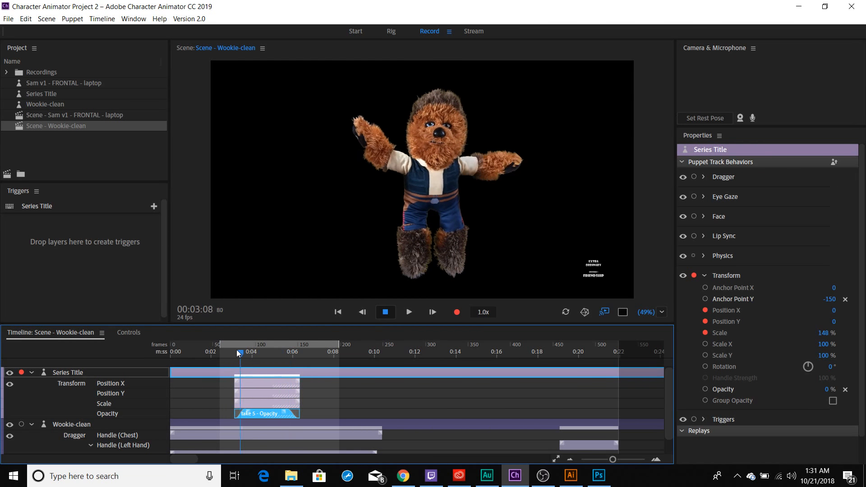
# Fade out the Position X, Position Y and Scale takes across their whole length and trim their ends to about 5 seconds
pyautogui.click(250, 382)
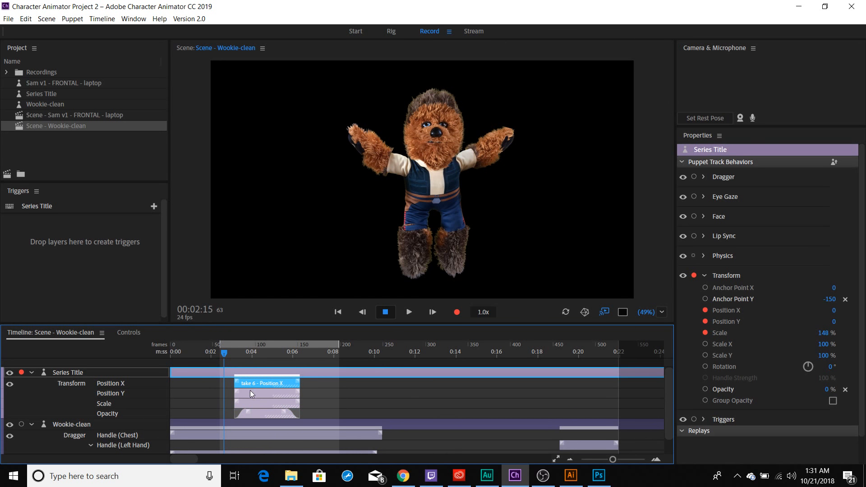
pyautogui.keyDown('shift'); pyautogui.click(250, 391); pyautogui.keyUp('shift')
pyautogui.keyDown('shift'); pyautogui.click(251, 402); pyautogui.keyUp('shift')
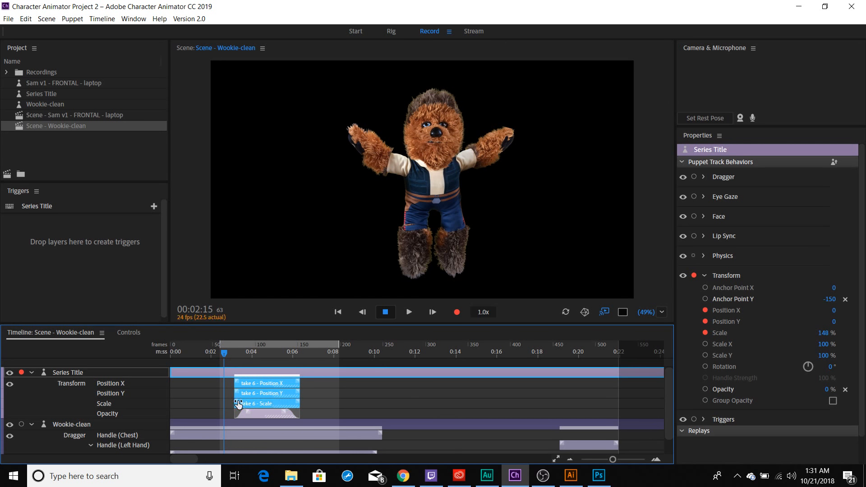
pyautogui.moveTo(238, 404); pyautogui.dragTo(311, 403)
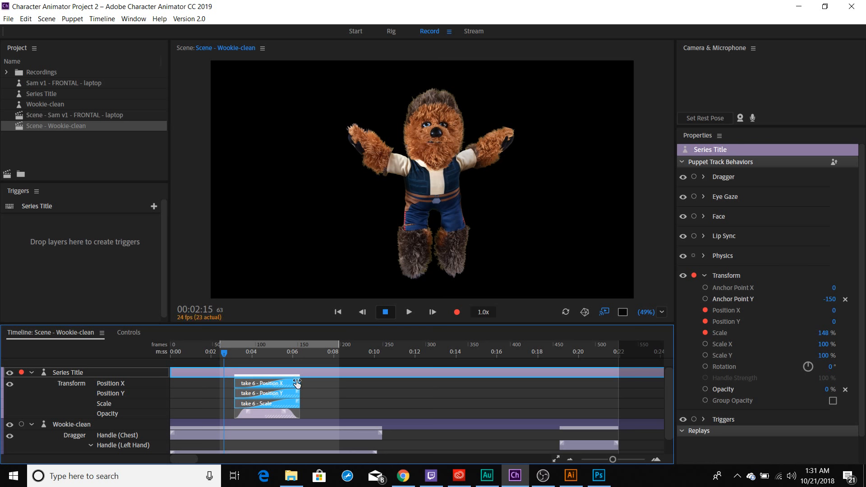
pyautogui.hotkey('ctrl', 'z')
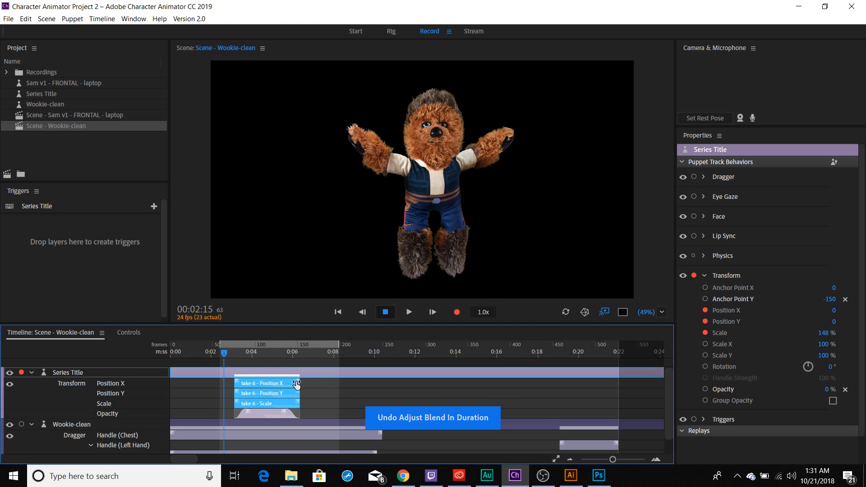
pyautogui.moveTo(297, 384); pyautogui.dragTo(229, 353)
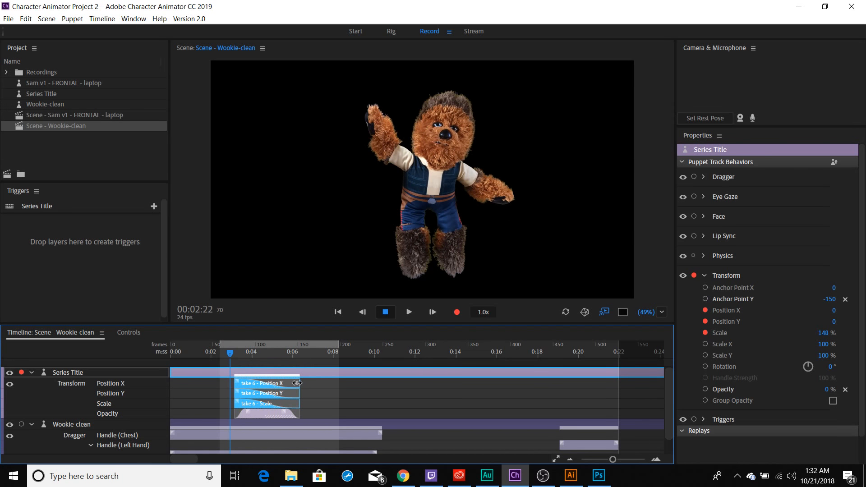
pyautogui.moveTo(296, 383); pyautogui.dragTo(272, 383)
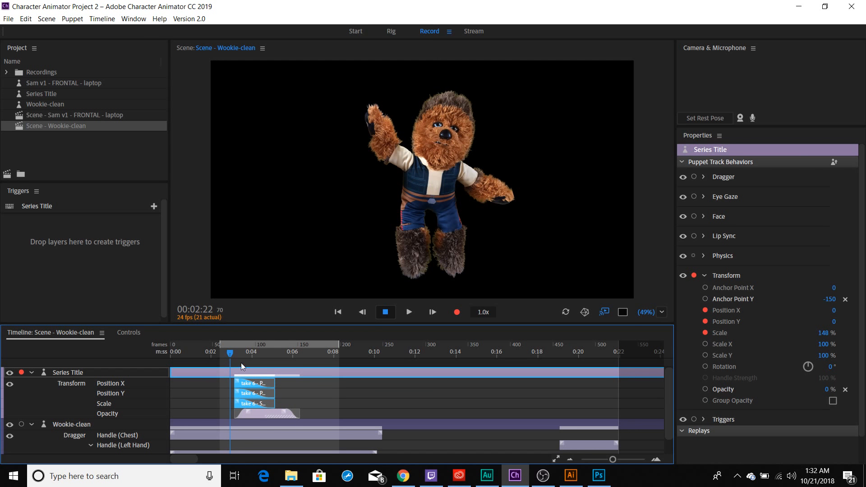
# Scrub through the title takes and play the scene from just before them to check the title's growth and movement
pyautogui.moveTo(230, 356); pyautogui.dragTo(272, 353)
pyautogui.moveTo(276, 358); pyautogui.dragTo(223, 350)
pyautogui.press('space')
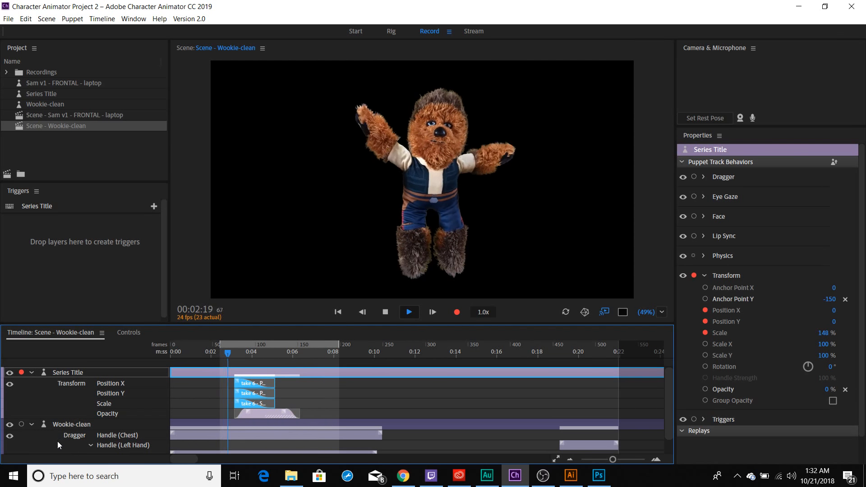
pyautogui.press('space')
# Move the Wookie-clean track above Series Title and play the scene from just before the title takes
pyautogui.moveTo(61, 426); pyautogui.dragTo(79, 380)
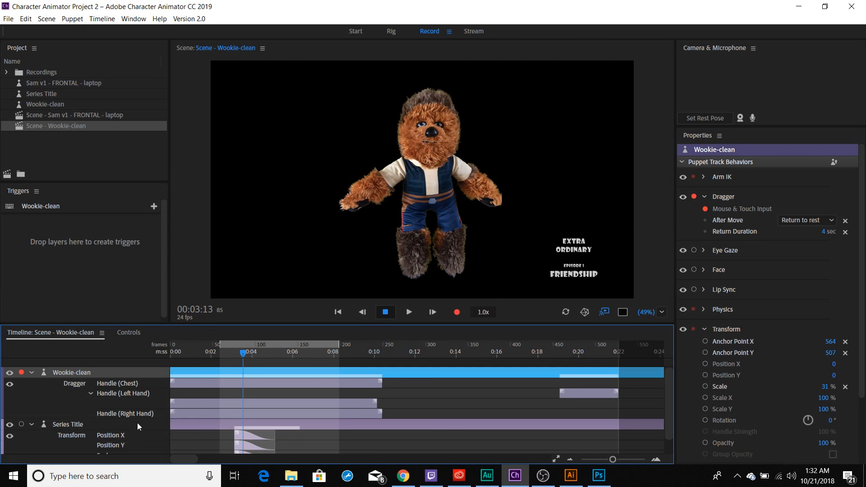
pyautogui.click(227, 354)
pyautogui.press('space')
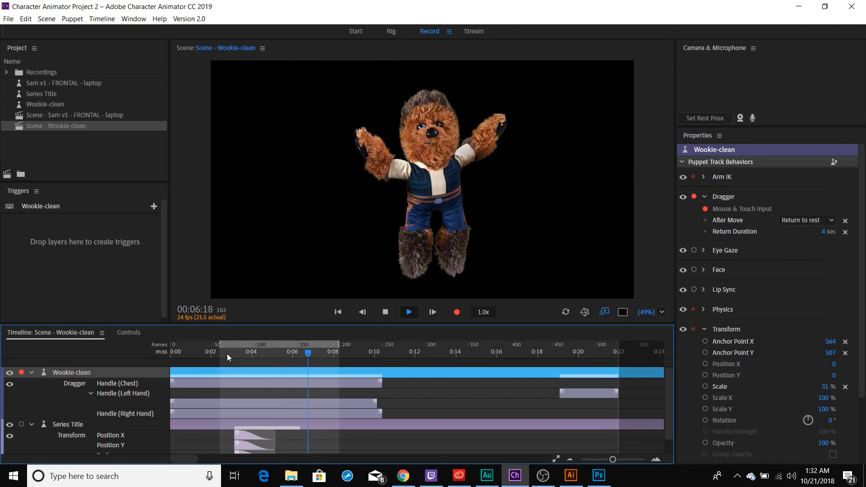
pyautogui.press('space')
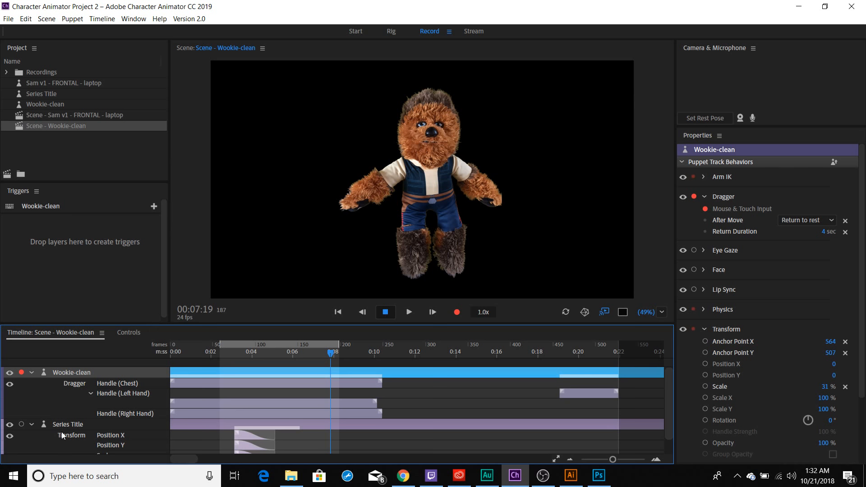
# Import the PNG image "classroom a wide a" from the LiveStream folder into the project
pyautogui.scroll(-1, 258, 399)
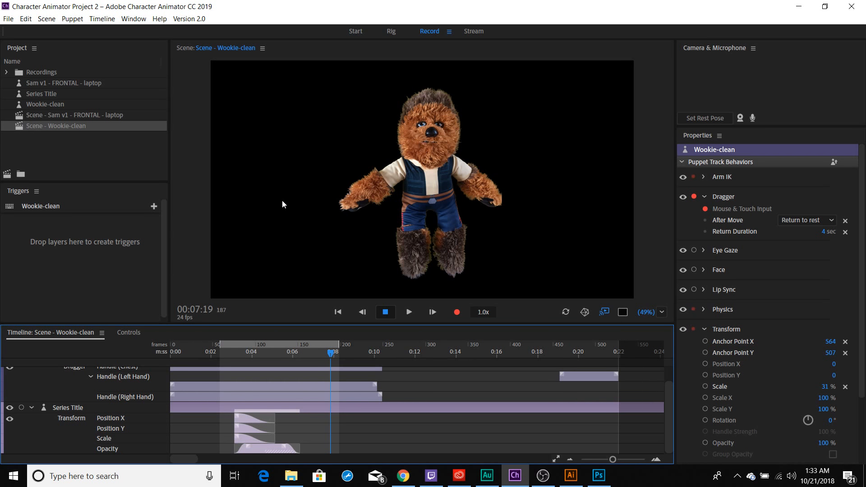
pyautogui.click(73, 150)
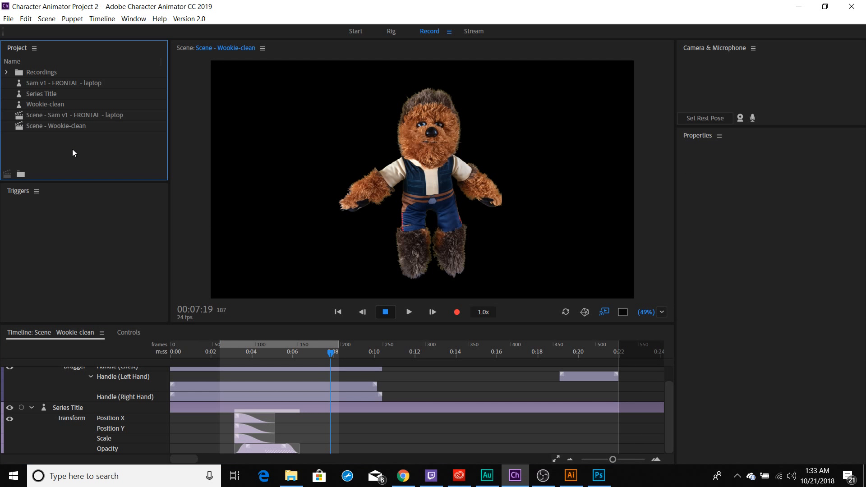
pyautogui.hotkey('ctrl', 'i')
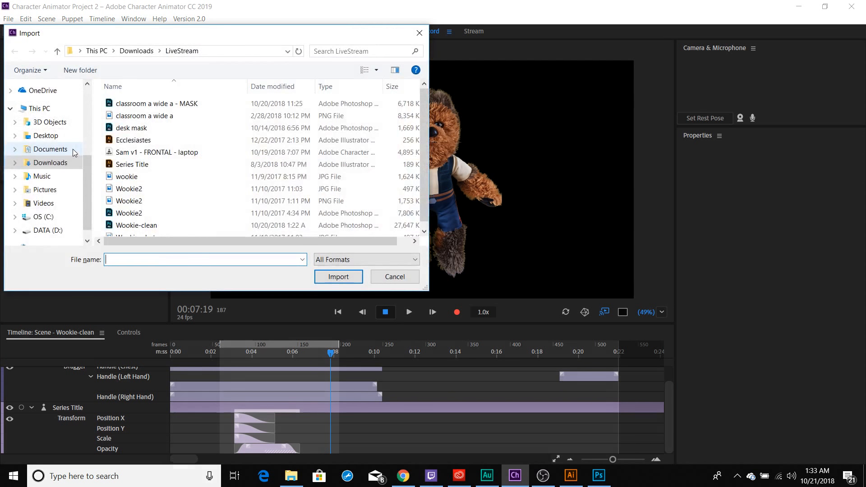
pyautogui.click(158, 118)
pyautogui.doubleClick(159, 118)
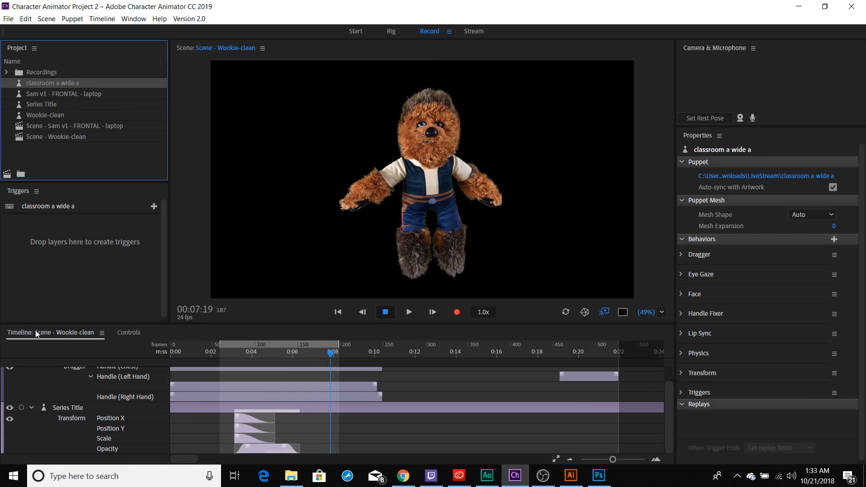
# Add the classroom image to the scene as the lowest track and collapse the Series Title and Wookie-clean tracks
pyautogui.scroll(1, 35, 347)
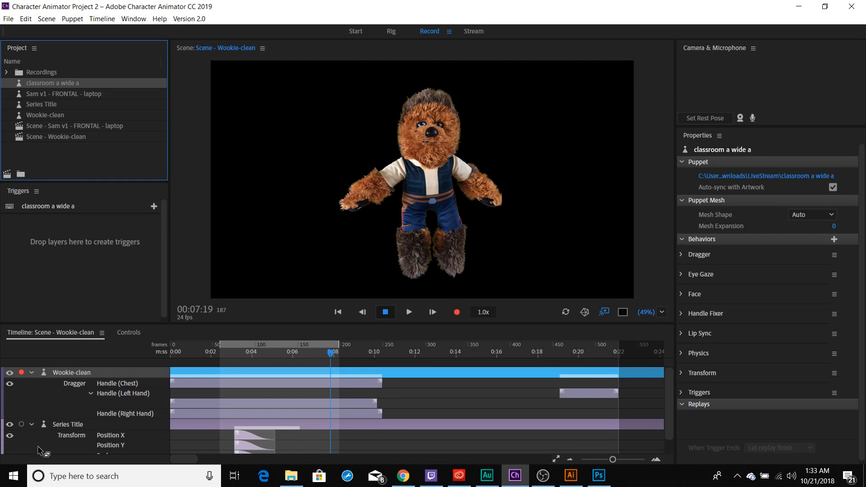
pyautogui.moveTo(56, 446); pyautogui.dragTo(54, 394)
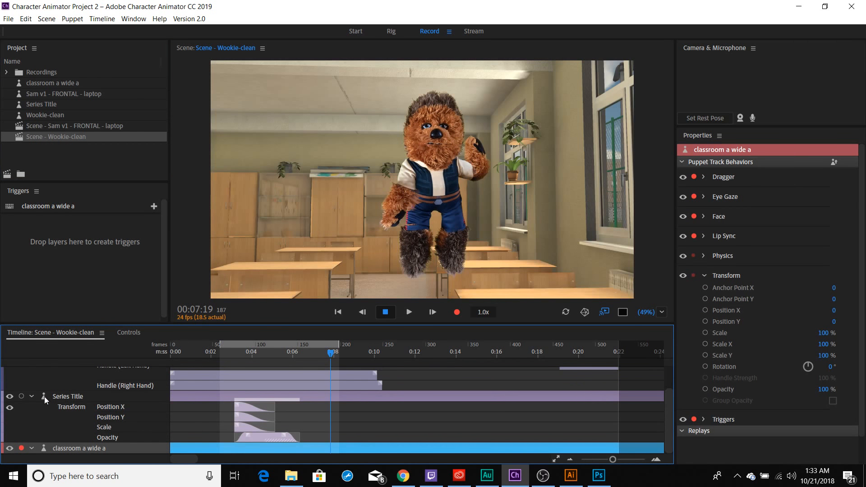
pyautogui.click(32, 395)
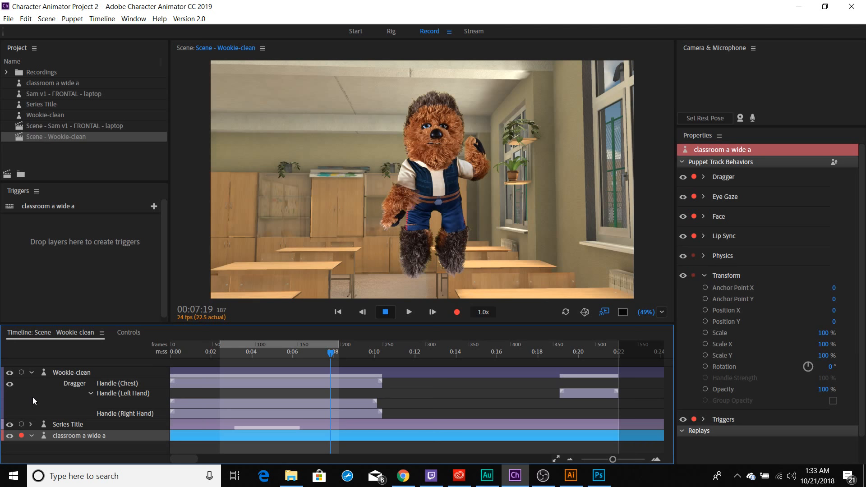
pyautogui.click(31, 372)
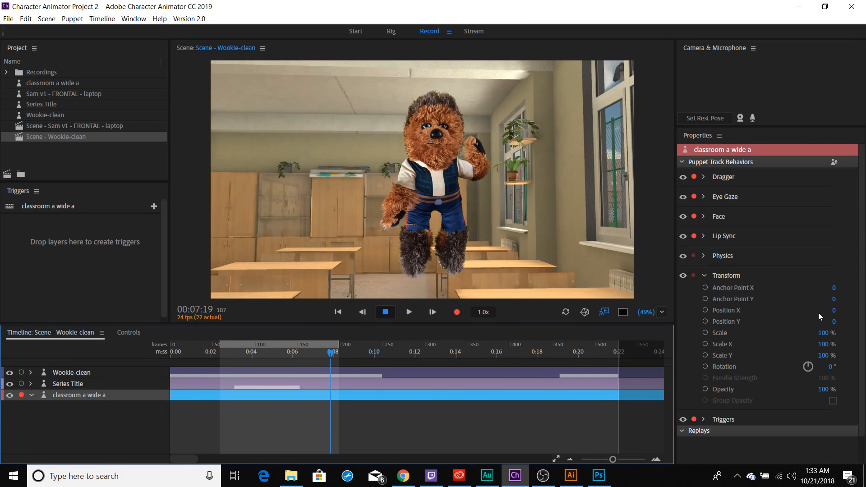
# Set the classroom background's Anchor Point Y to 394 and expand the Wookie-clean track
pyautogui.moveTo(833, 299)
pyautogui.mouseDown()
pyautogui.moveTo(865, 299)
pyautogui.moveTo(828, 299)
pyautogui.mouseUp()
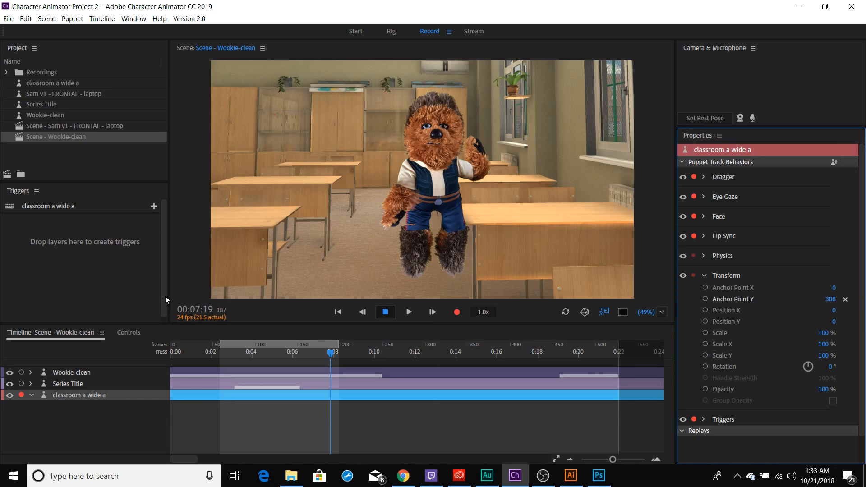
pyautogui.click(30, 372)
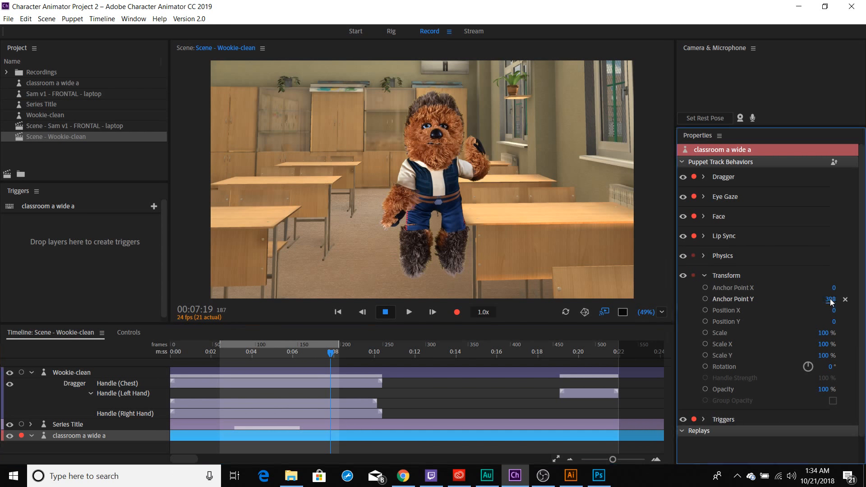
pyautogui.moveTo(829, 299)
pyautogui.mouseDown()
pyautogui.moveTo(823, 302)
pyautogui.moveTo(834, 301)
pyautogui.mouseUp()
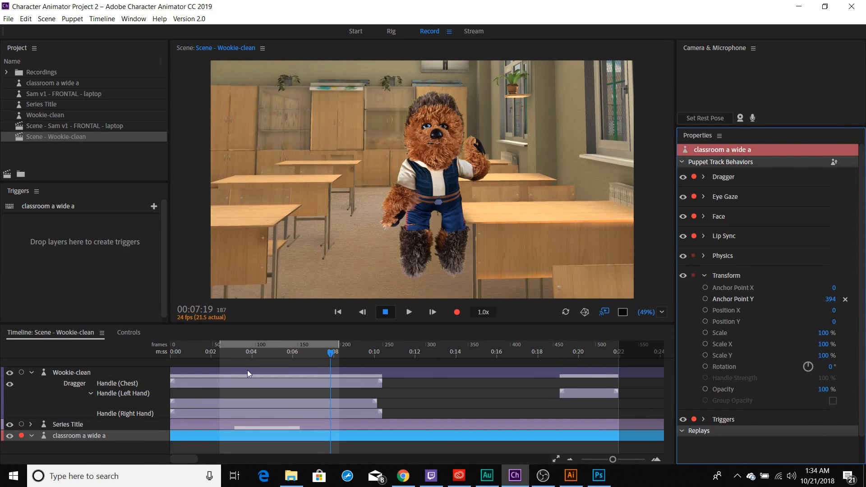
# Reposition the Wookie puppet in the classroom with Anchor Point Y at 144 and Anchor Point X at 1,120
pyautogui.click(119, 374)
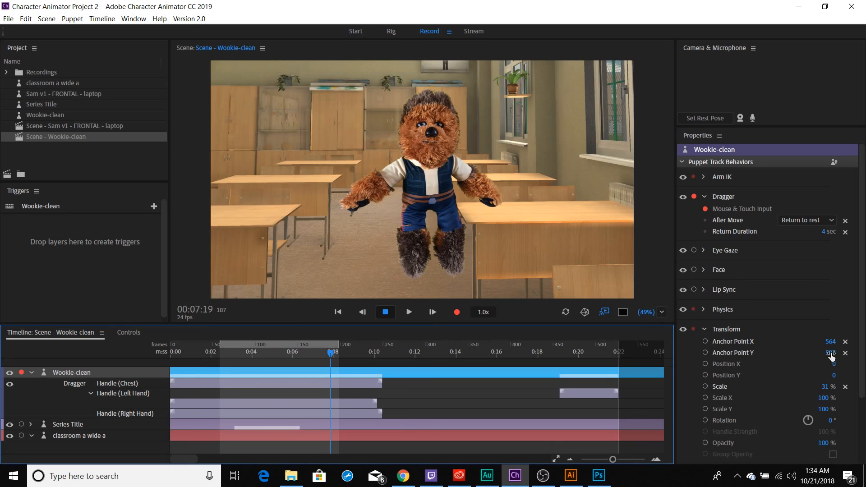
pyautogui.moveTo(831, 353); pyautogui.dragTo(639, 366)
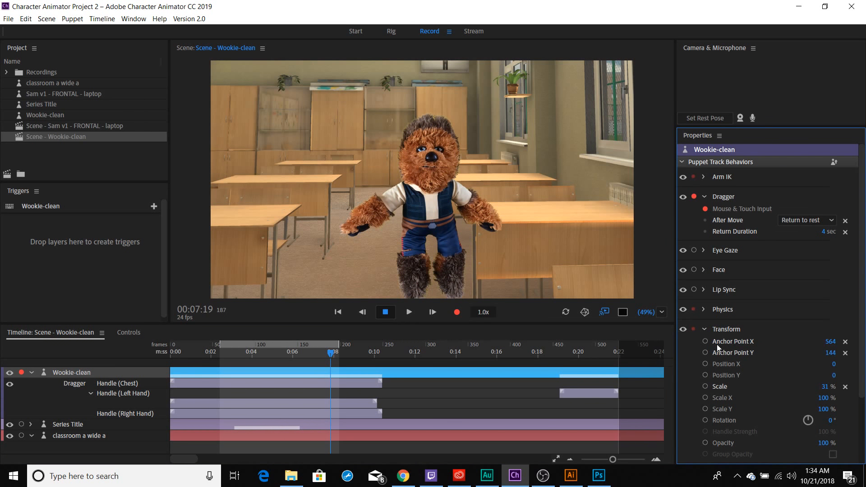
pyautogui.moveTo(830, 341); pyautogui.dragTo(861, 344)
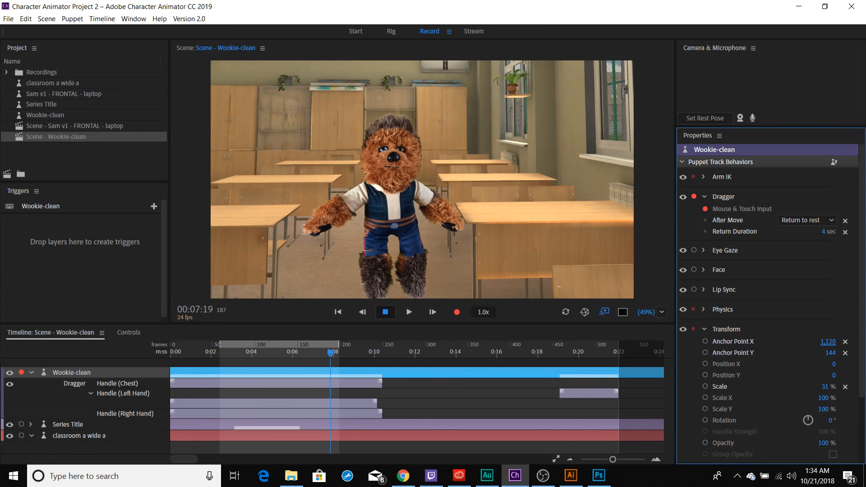
# Move the Series Title track above Wookie-clean in the timeline and play back the title section from about 2 seconds
pyautogui.click(63, 424)
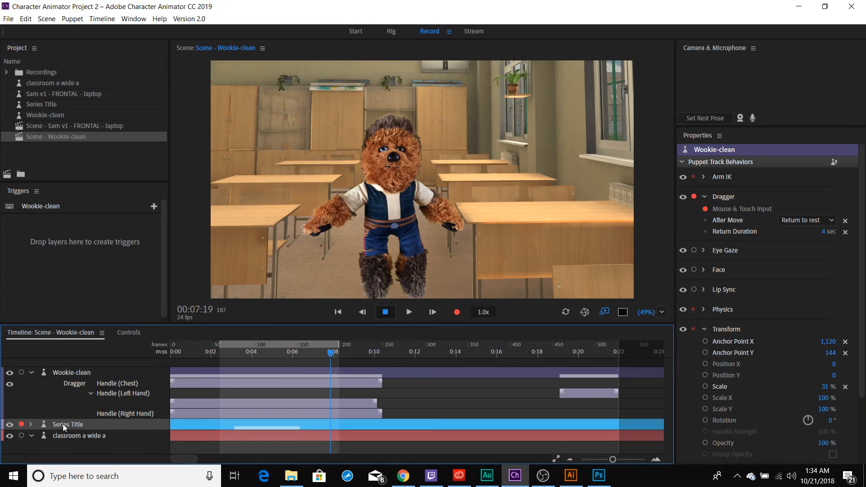
pyautogui.moveTo(63, 424); pyautogui.dragTo(74, 368)
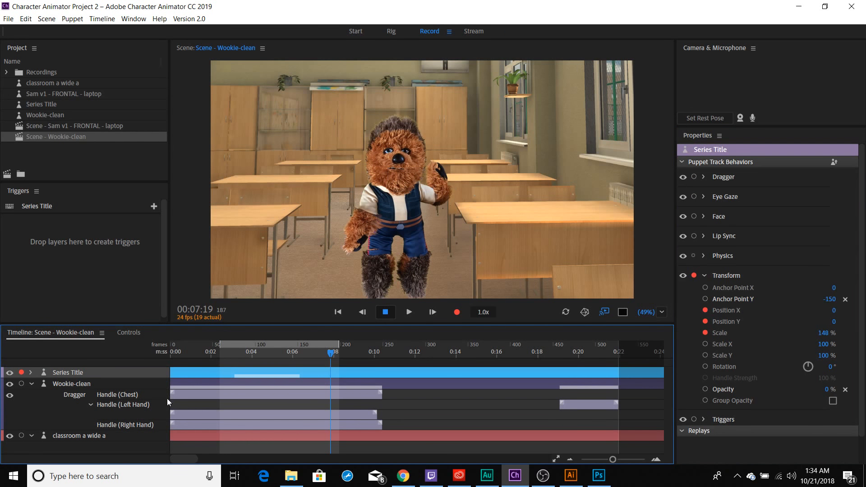
pyautogui.moveTo(226, 349); pyautogui.dragTo(224, 349)
pyautogui.click(220, 353)
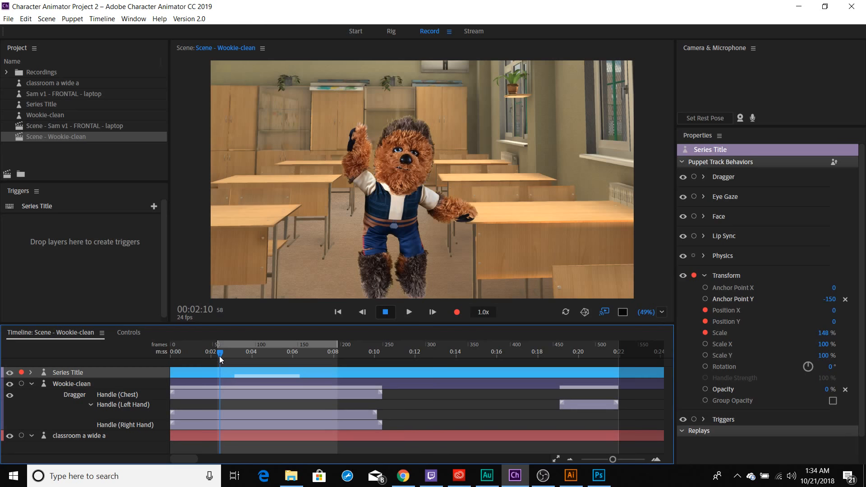
pyautogui.press('space')
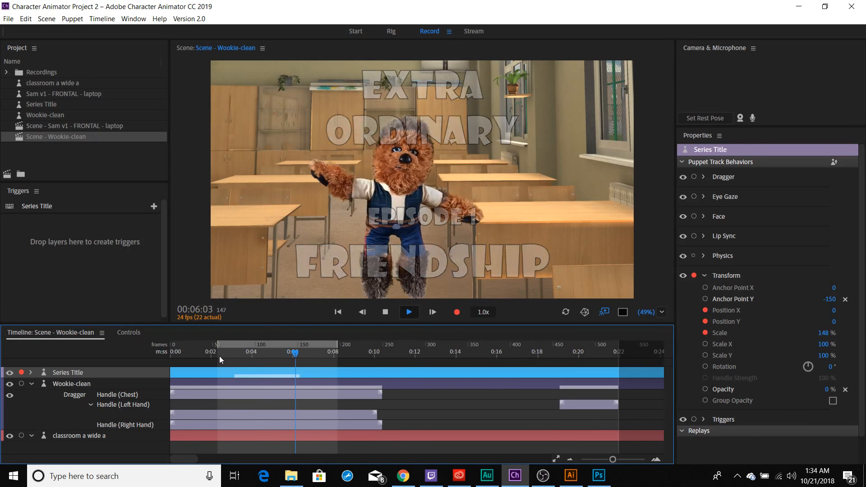
pyautogui.press('space')
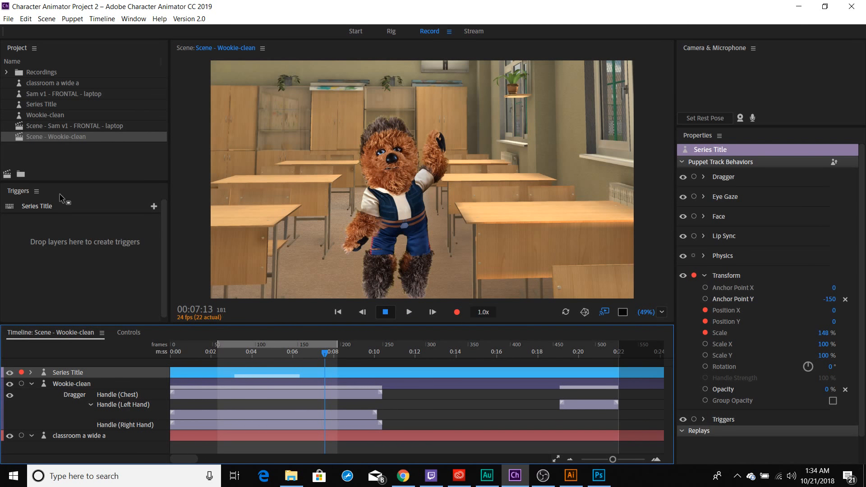
pyautogui.click(59, 284)
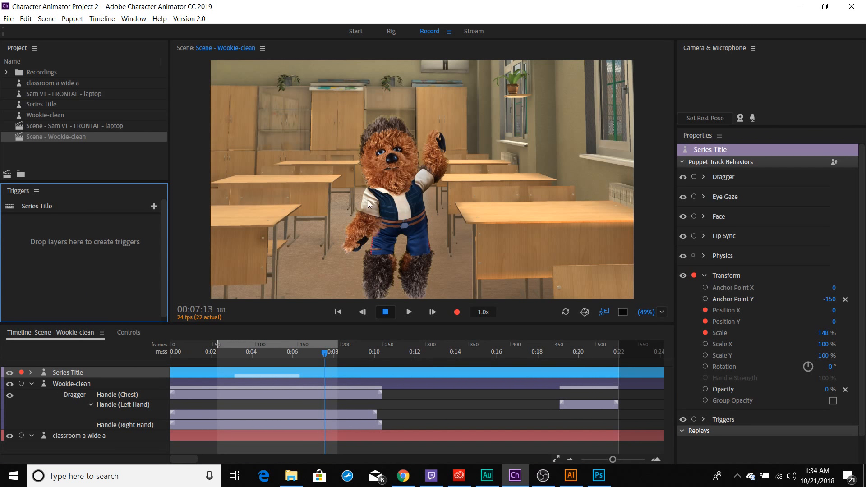
# Import the Ecclesiastes Illustrator artwork from the LiveStream folder into the project
pyautogui.click(302, 354)
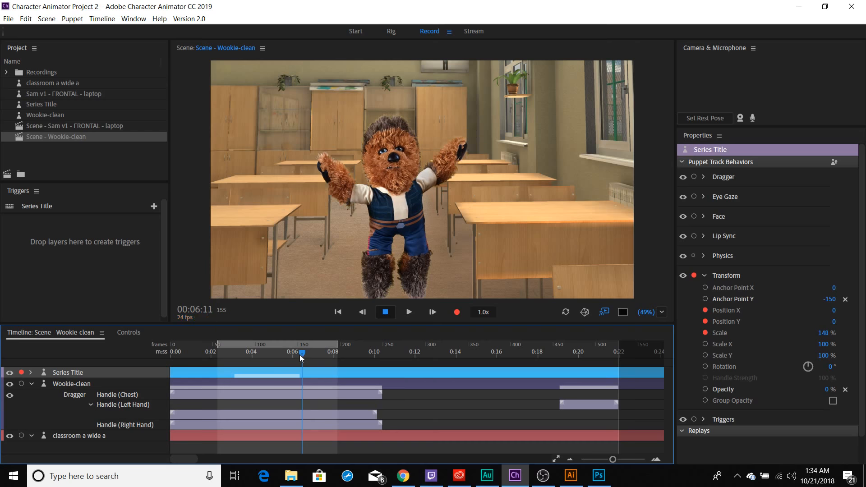
pyautogui.hotkey('ctrl', 'i')
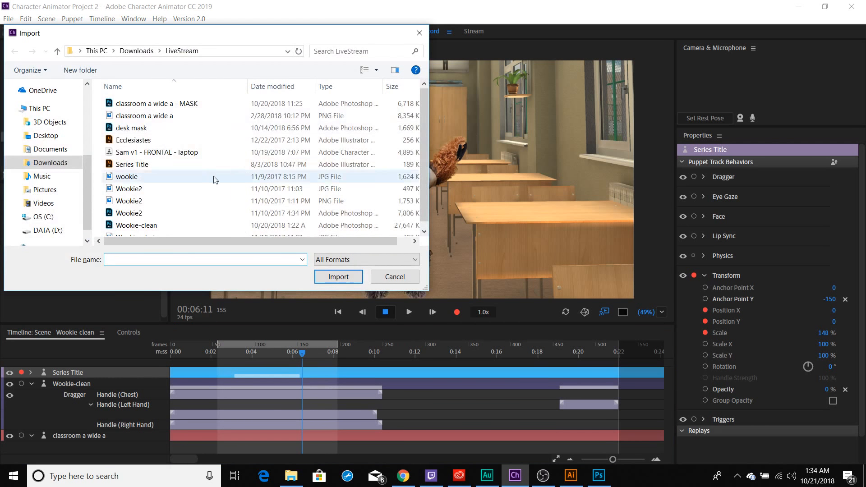
pyautogui.doubleClick(136, 141)
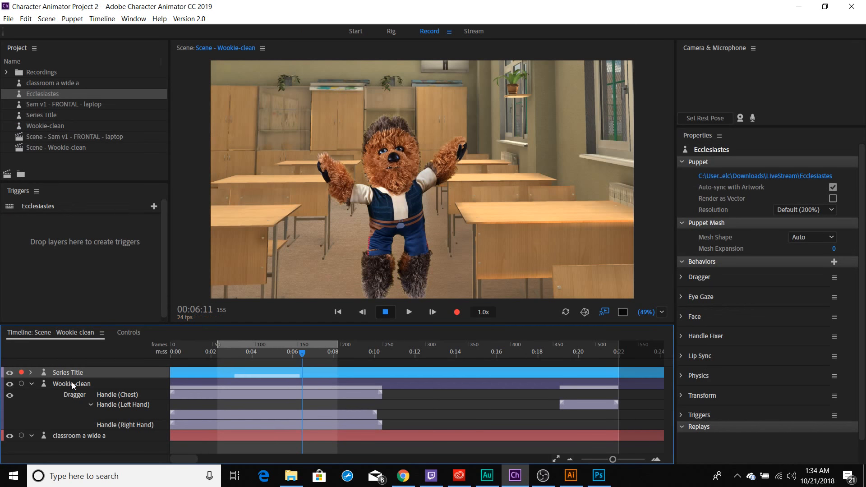
# Add the Ecclesiastes puppet to the scene as the topmost track and set its Scale to 156%
pyautogui.moveTo(35, 94); pyautogui.dragTo(48, 355)
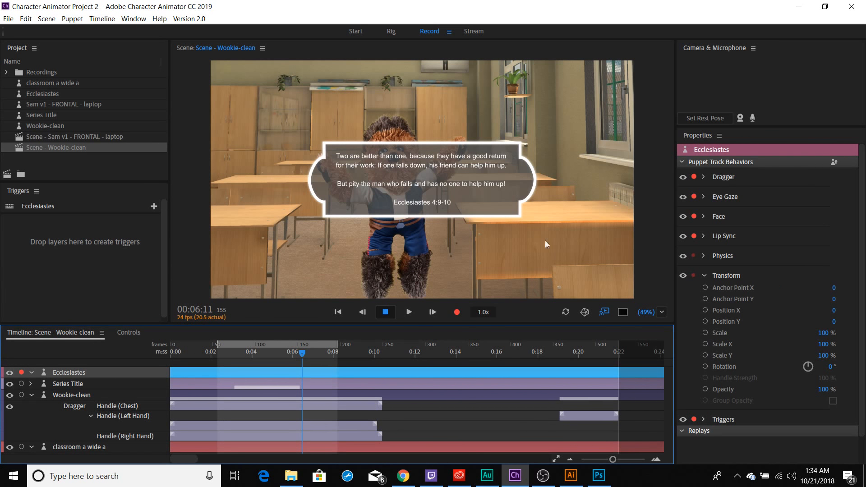
pyautogui.moveTo(823, 336); pyautogui.dragTo(819, 295)
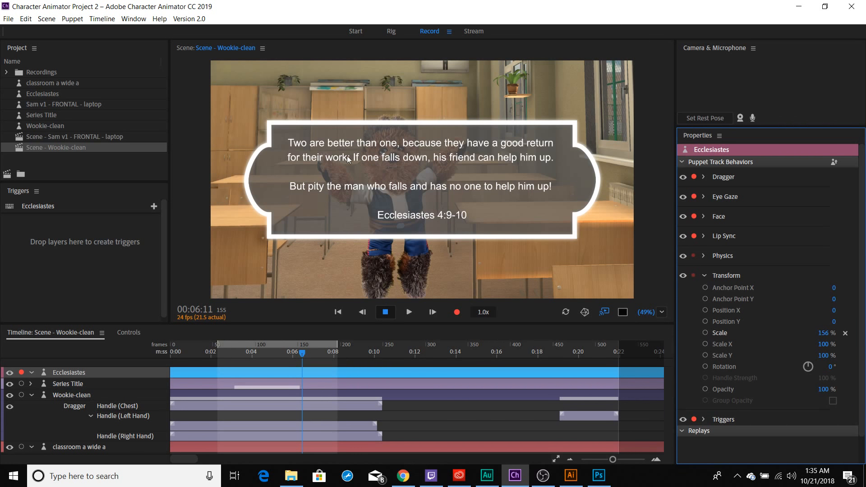
pyautogui.click(317, 202)
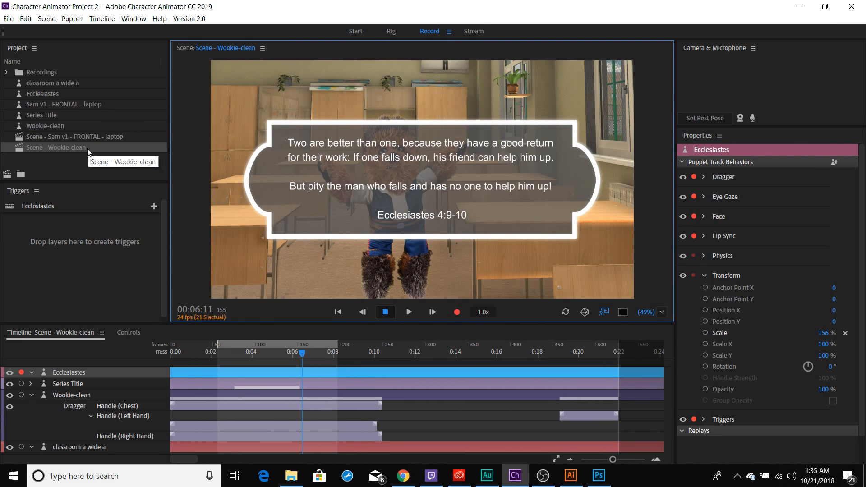
# Open the Ecclesiastes puppet's source artwork in Illustrator and hide the frame path behind the verse text
pyautogui.click(63, 83)
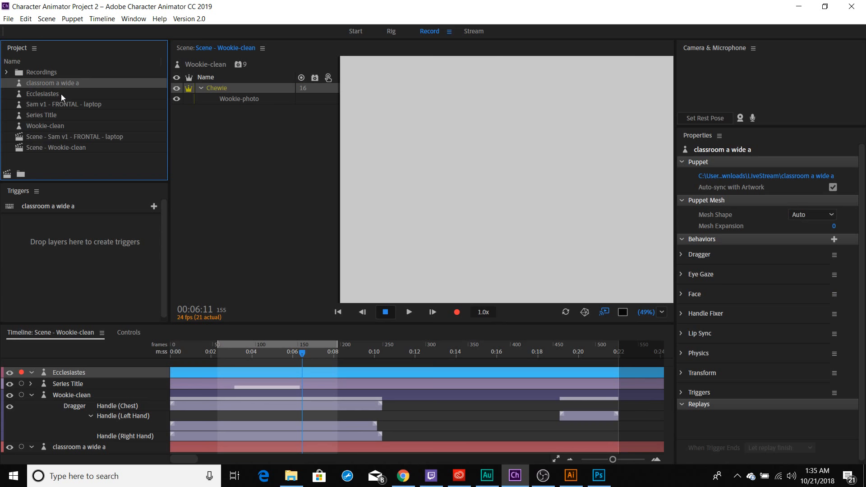
pyautogui.doubleClick(61, 93)
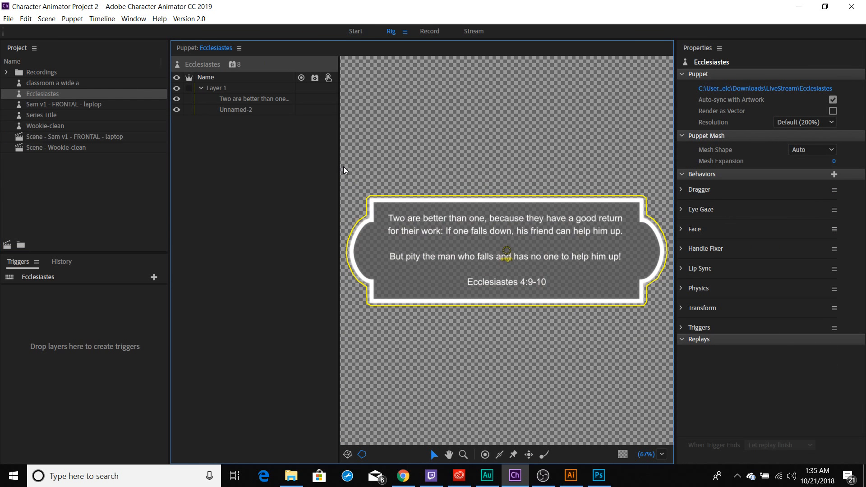
pyautogui.hotkey('ctrl', 'e')
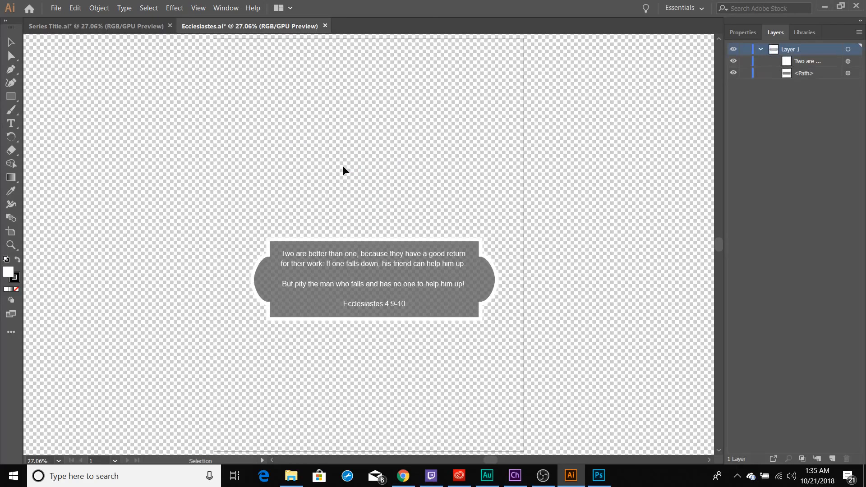
pyautogui.click(310, 298)
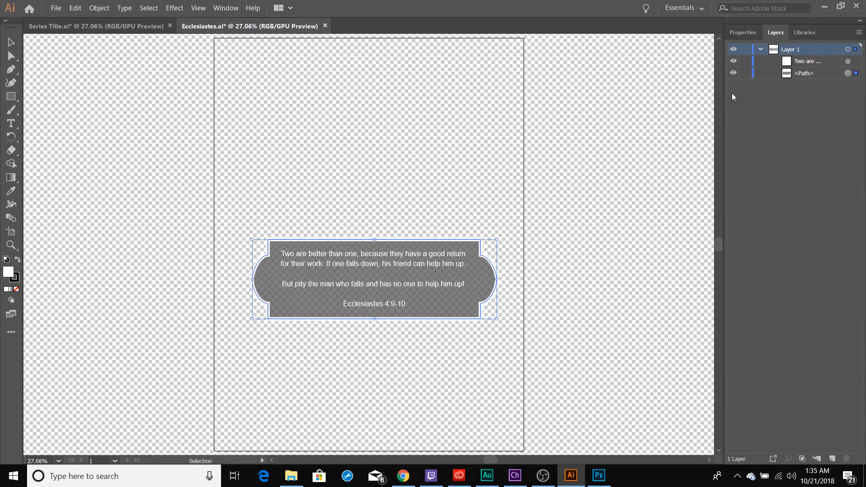
pyautogui.click(733, 73)
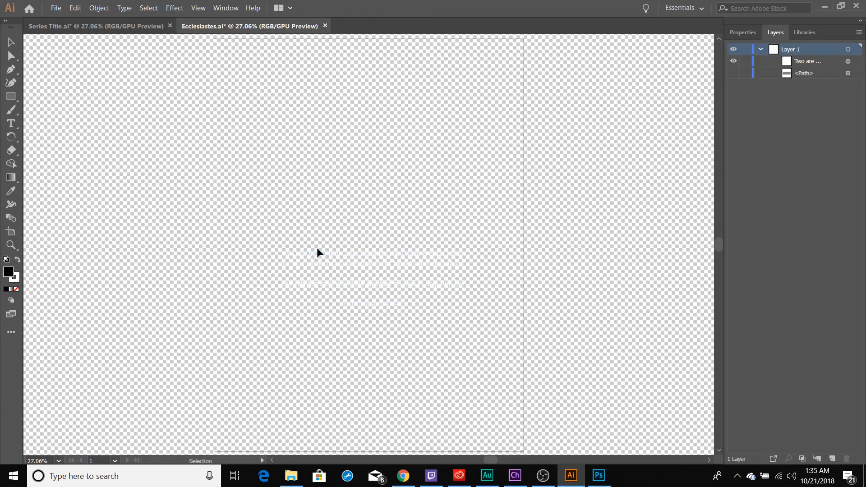
# Save the edited Ecclesiastes artwork, switch to Character Animator and reopen Scene - Wookie-clean to check the update
pyautogui.press('a')
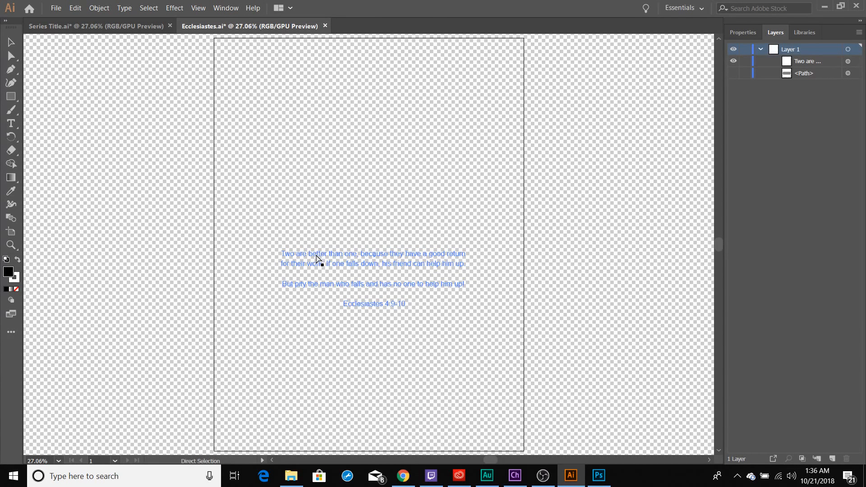
pyautogui.hotkey('ctrl', 's')
pyautogui.hotkey('alt', 'Tab')
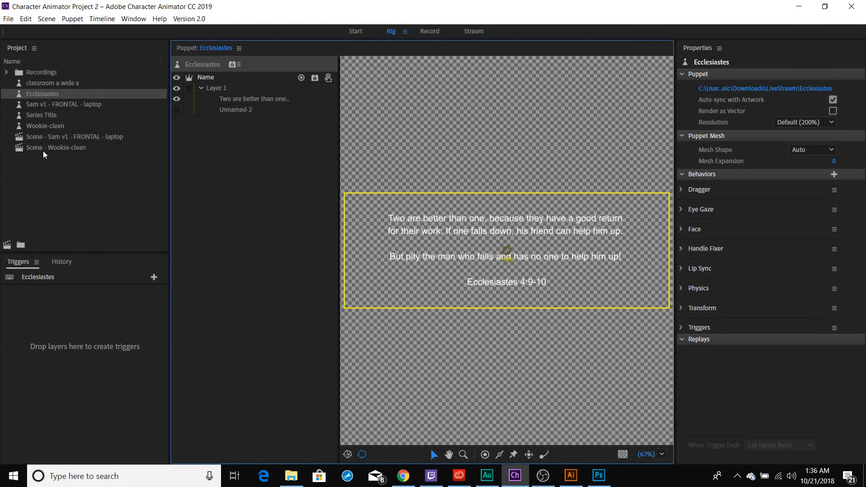
pyautogui.doubleClick(47, 148)
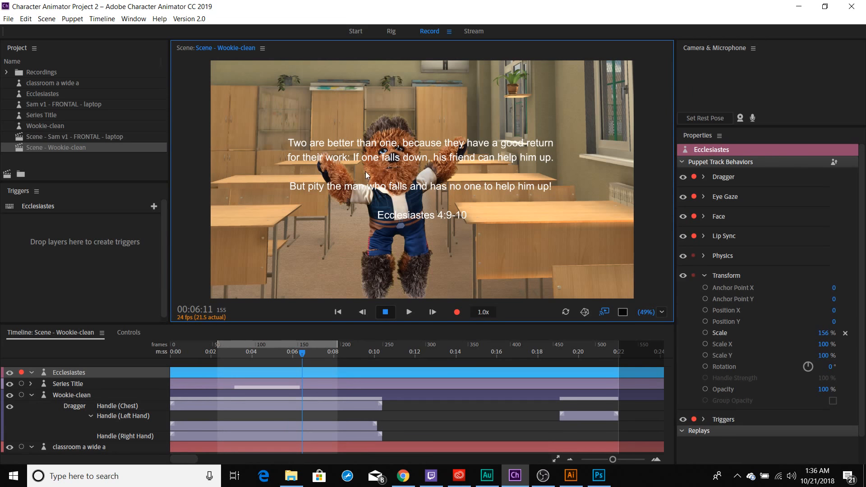
# Switch to Illustrator, show the Ecclesiastes frame path again, save the artwork and return to Character Animator
pyautogui.hotkey('alt', 'Tab')
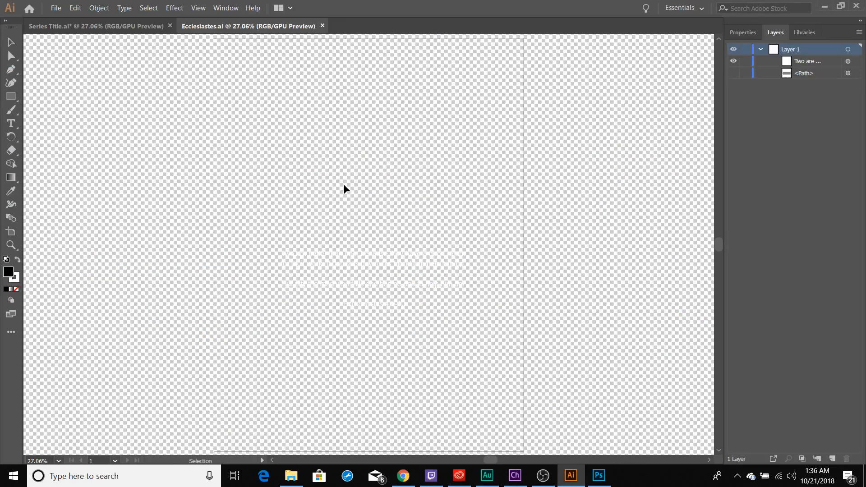
pyautogui.click(733, 74)
pyautogui.hotkey('ctrl', 'z')
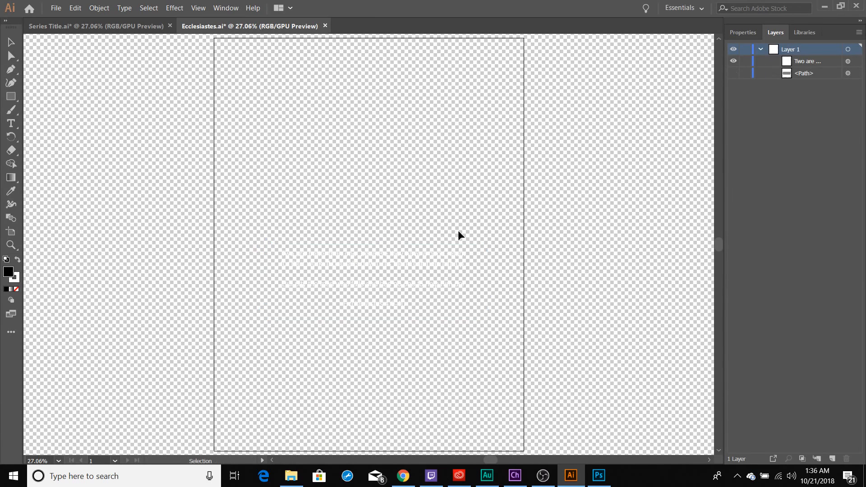
pyautogui.click(733, 73)
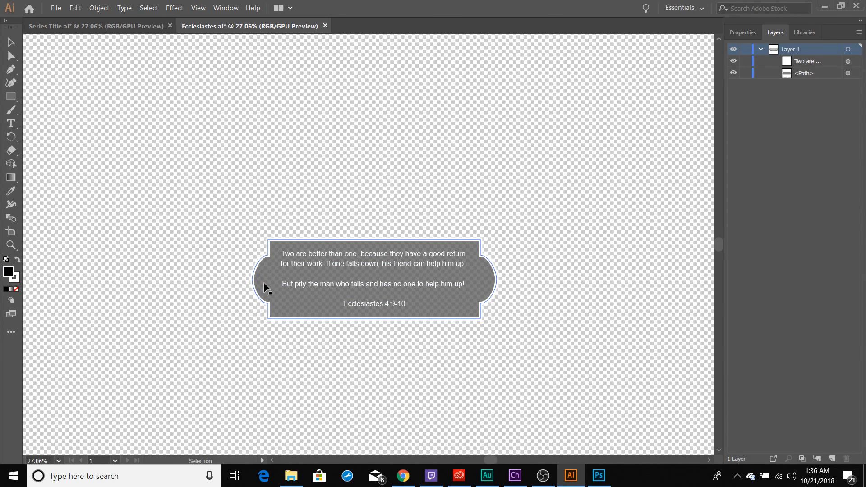
pyautogui.hotkey('ctrl', 's')
pyautogui.hotkey('alt', 'Tab')
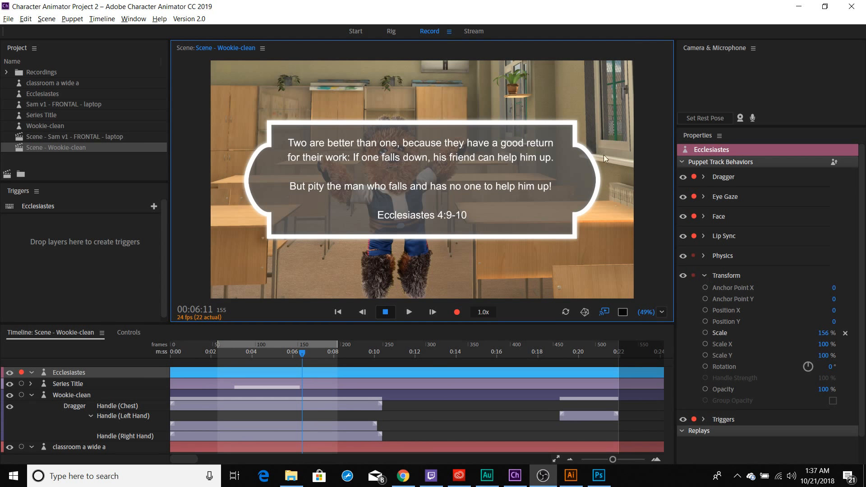
# Open Scene - Sam v1 - FRONTAL - laptop and switch to the Stream workspace
pyautogui.click(86, 140)
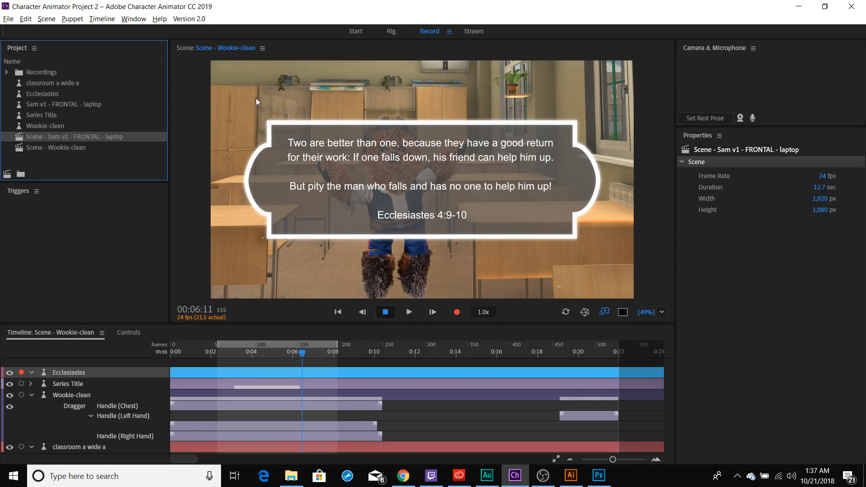
pyautogui.doubleClick(112, 137)
pyautogui.click(474, 31)
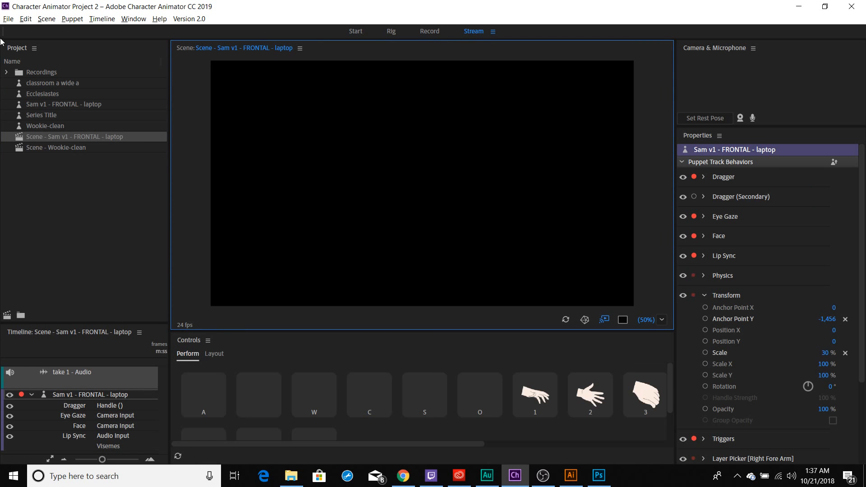